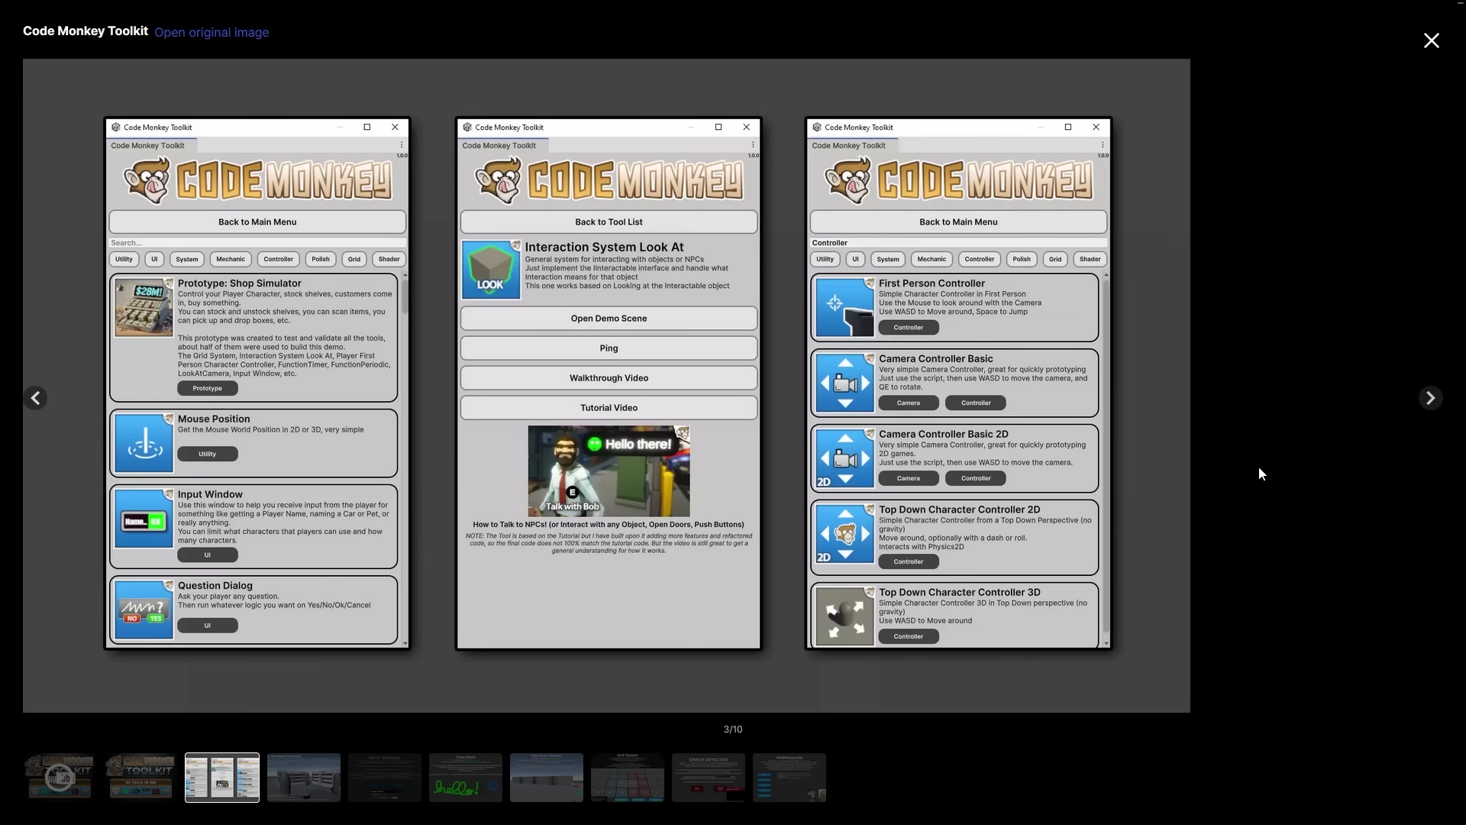
# Step: Step through the Code Monkey Toolkit gallery: Input Window, Draw Mesh, Key Door System and Grid System images
pyautogui.press('Right')
pyautogui.press('Right')
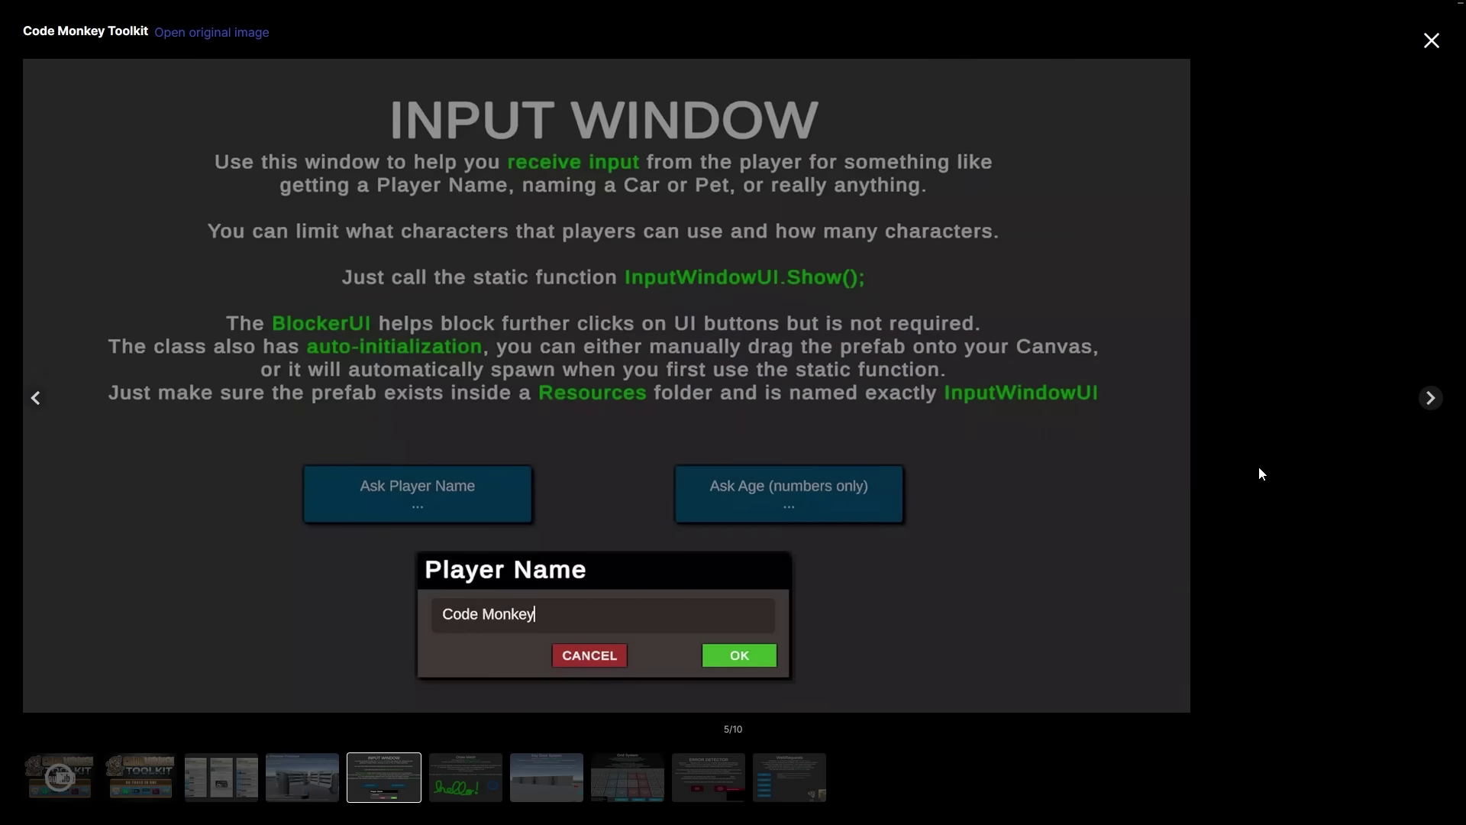
pyautogui.press('Right')
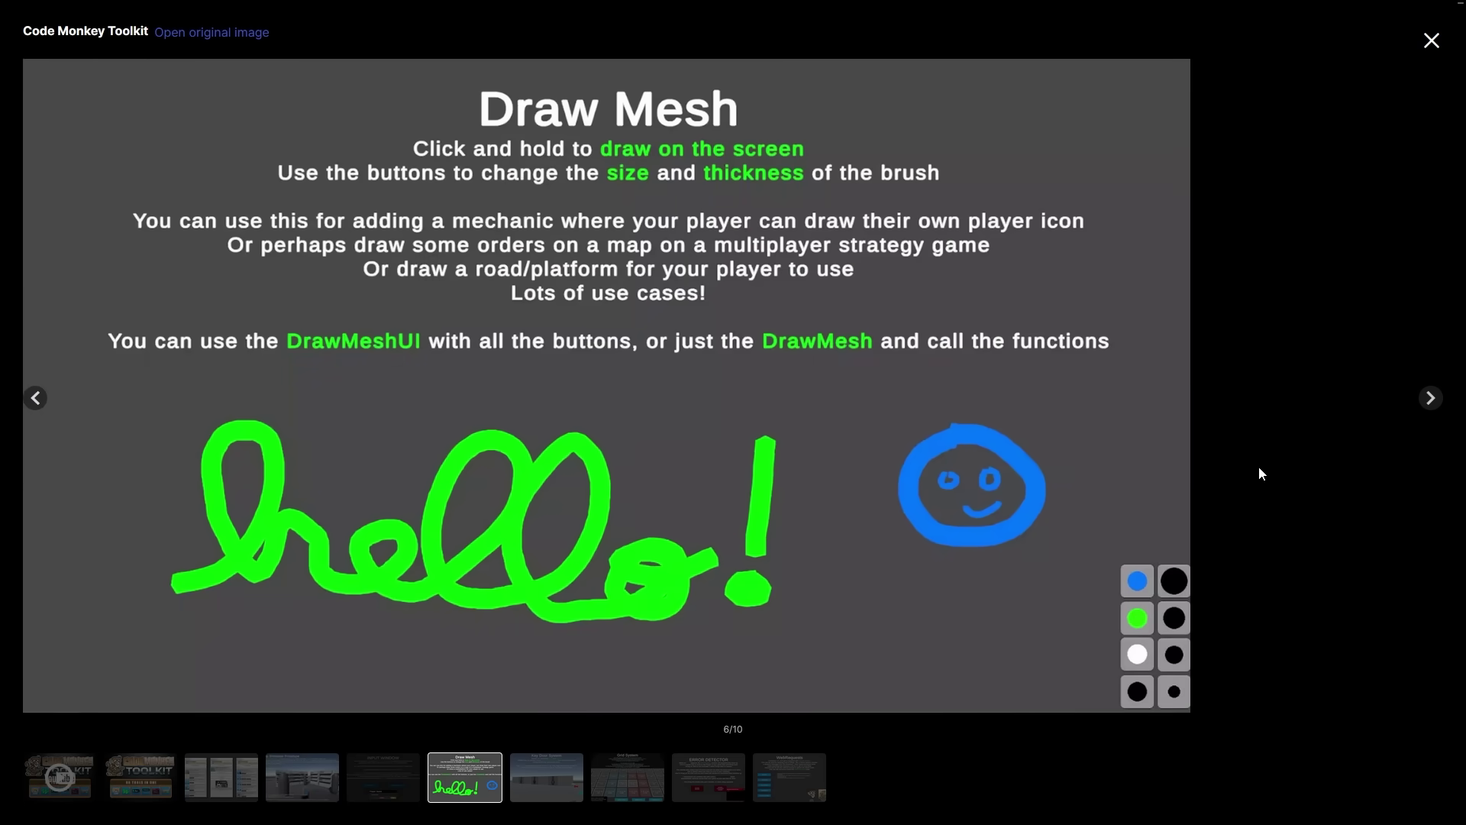
pyautogui.press('Right')
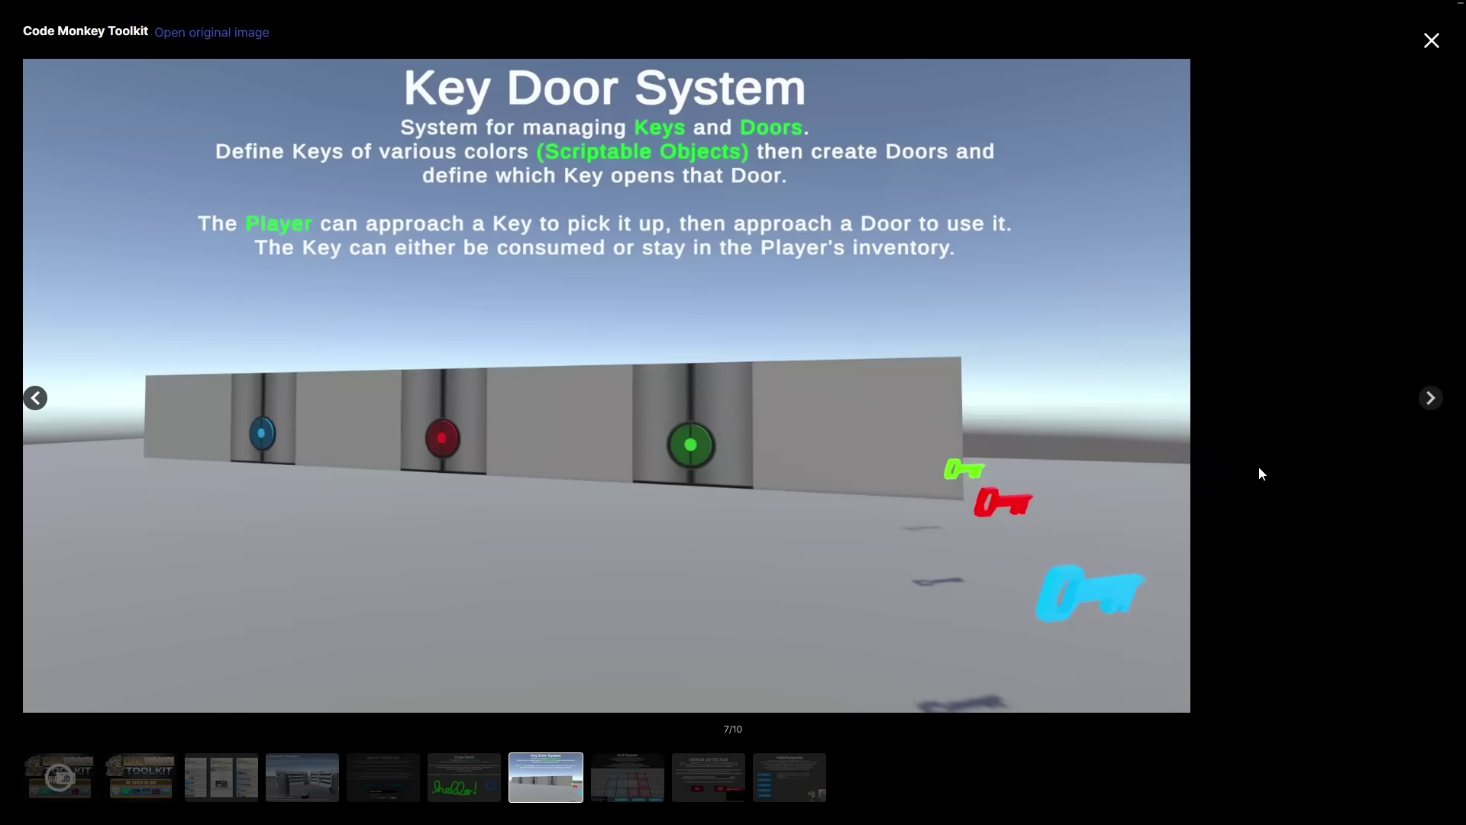
pyautogui.press('Right')
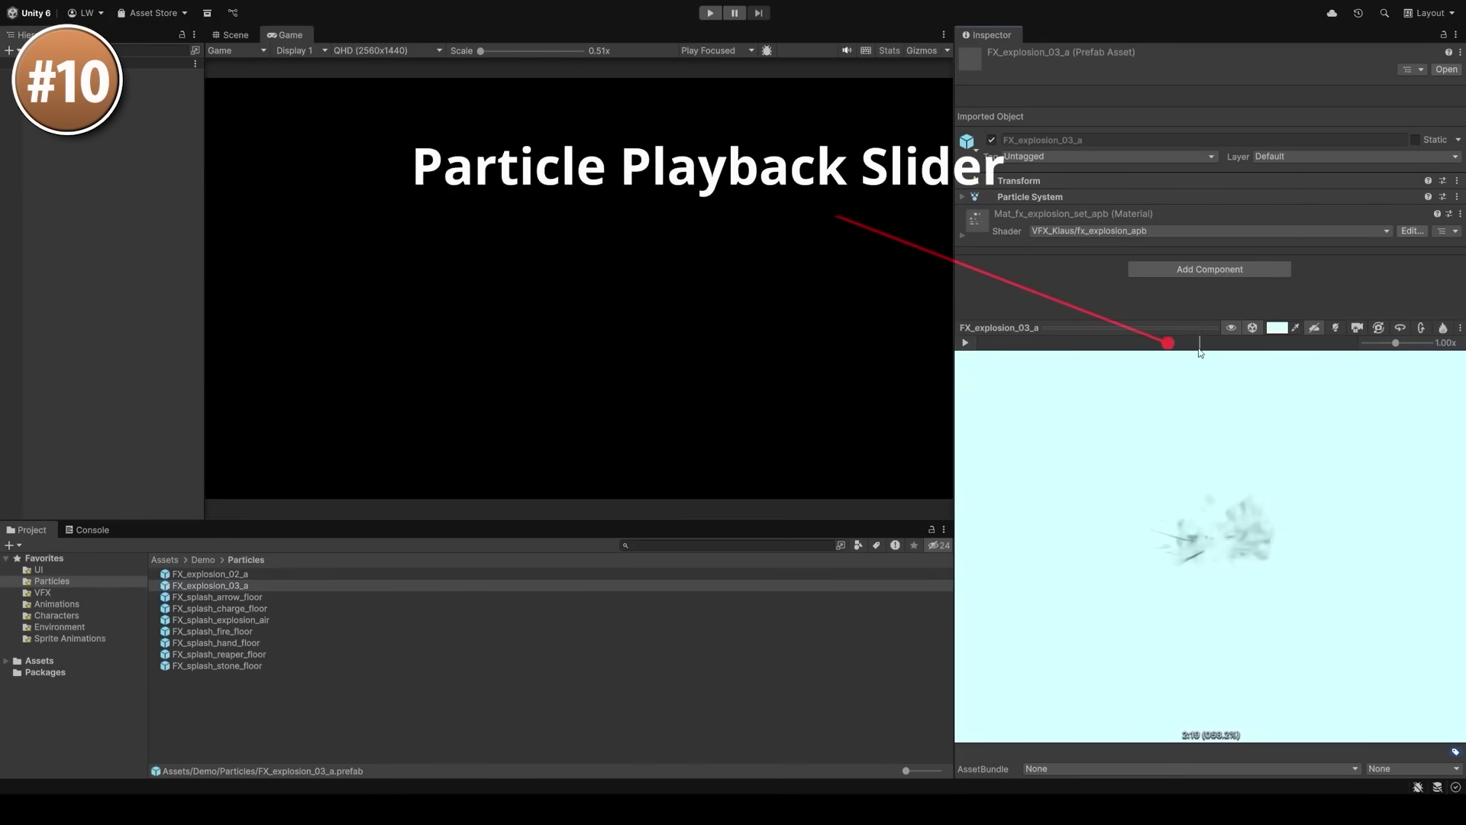
# Step: Rewind, orbit and play the explosion preview, then preview six particle prefabs together as a grid
pyautogui.moveTo(1198, 351); pyautogui.dragTo(1036, 365)
pyautogui.moveTo(1235, 558); pyautogui.dragTo(353, 559)
pyautogui.scroll(5, 1254, 556)
pyautogui.click(966, 343)
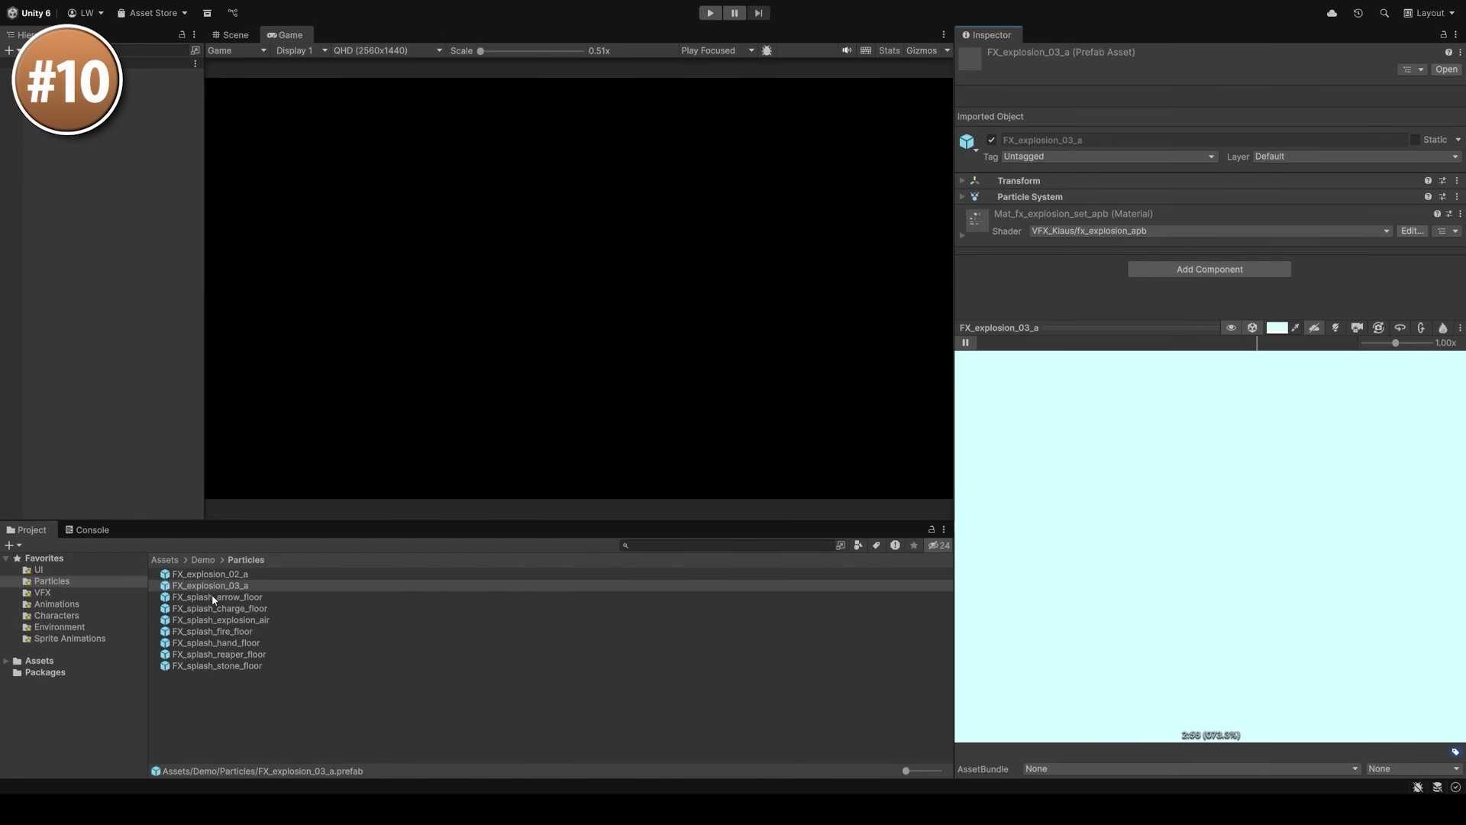
pyautogui.keyDown('shift'); pyautogui.click(221, 631); pyautogui.keyUp('shift')
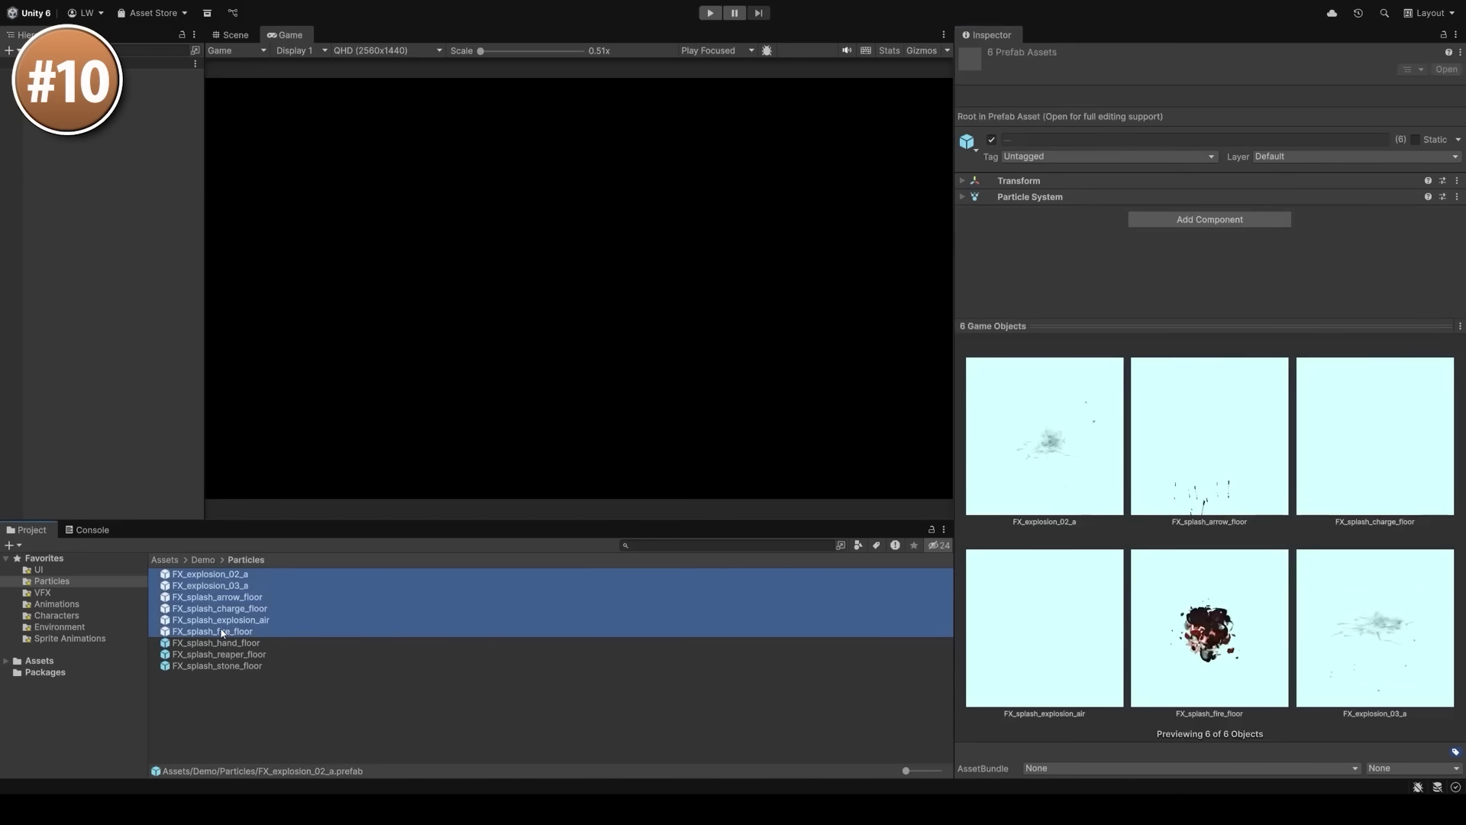
pyautogui.click(1046, 500)
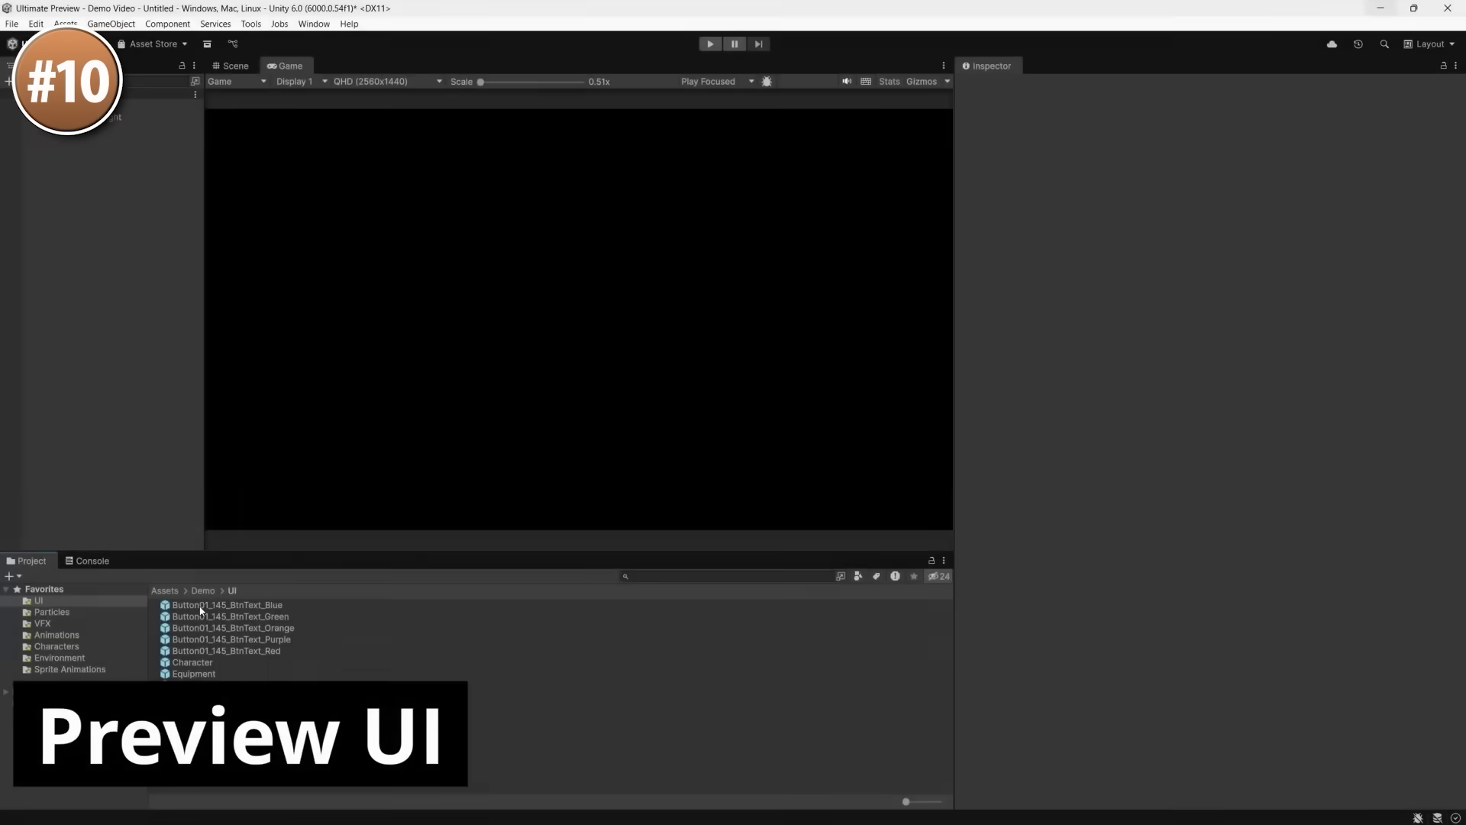
# Step: Preview the blue, green, orange and purple button prefabs and set the preview background to black
pyautogui.click(201, 607)
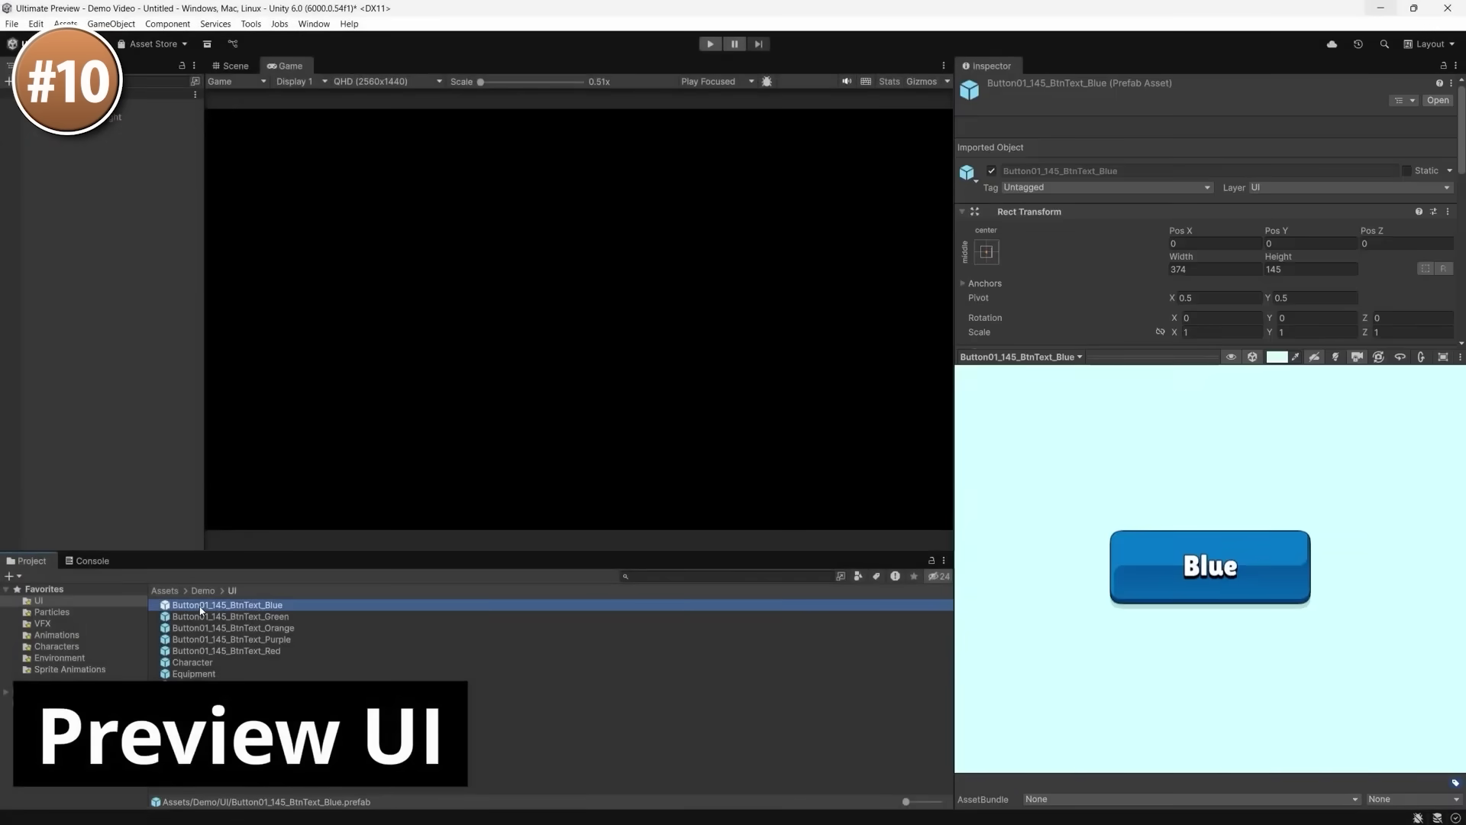
pyautogui.press('Down')
pyautogui.press('Down')
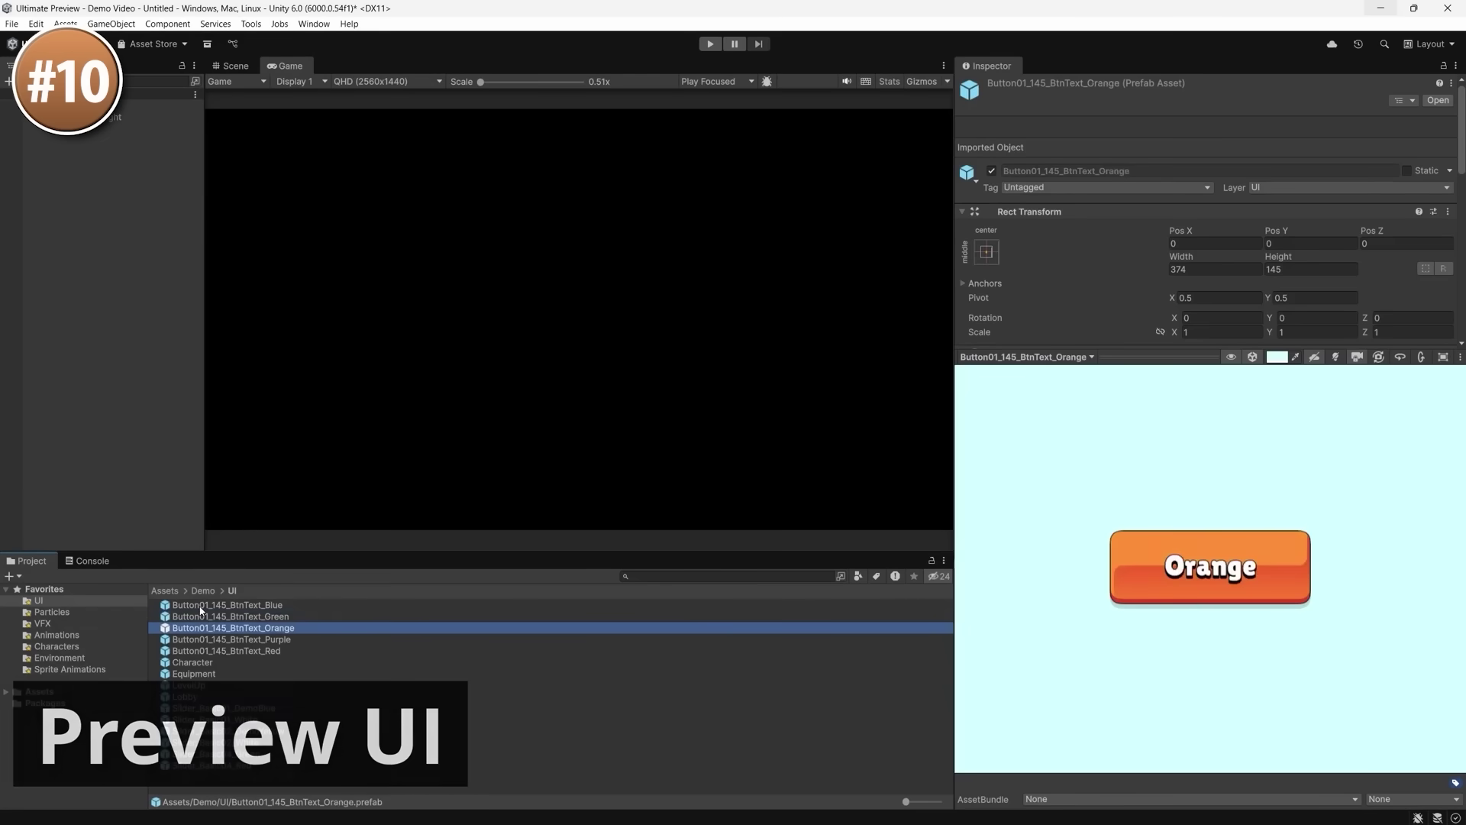
pyautogui.press('Down')
pyautogui.press('Down')
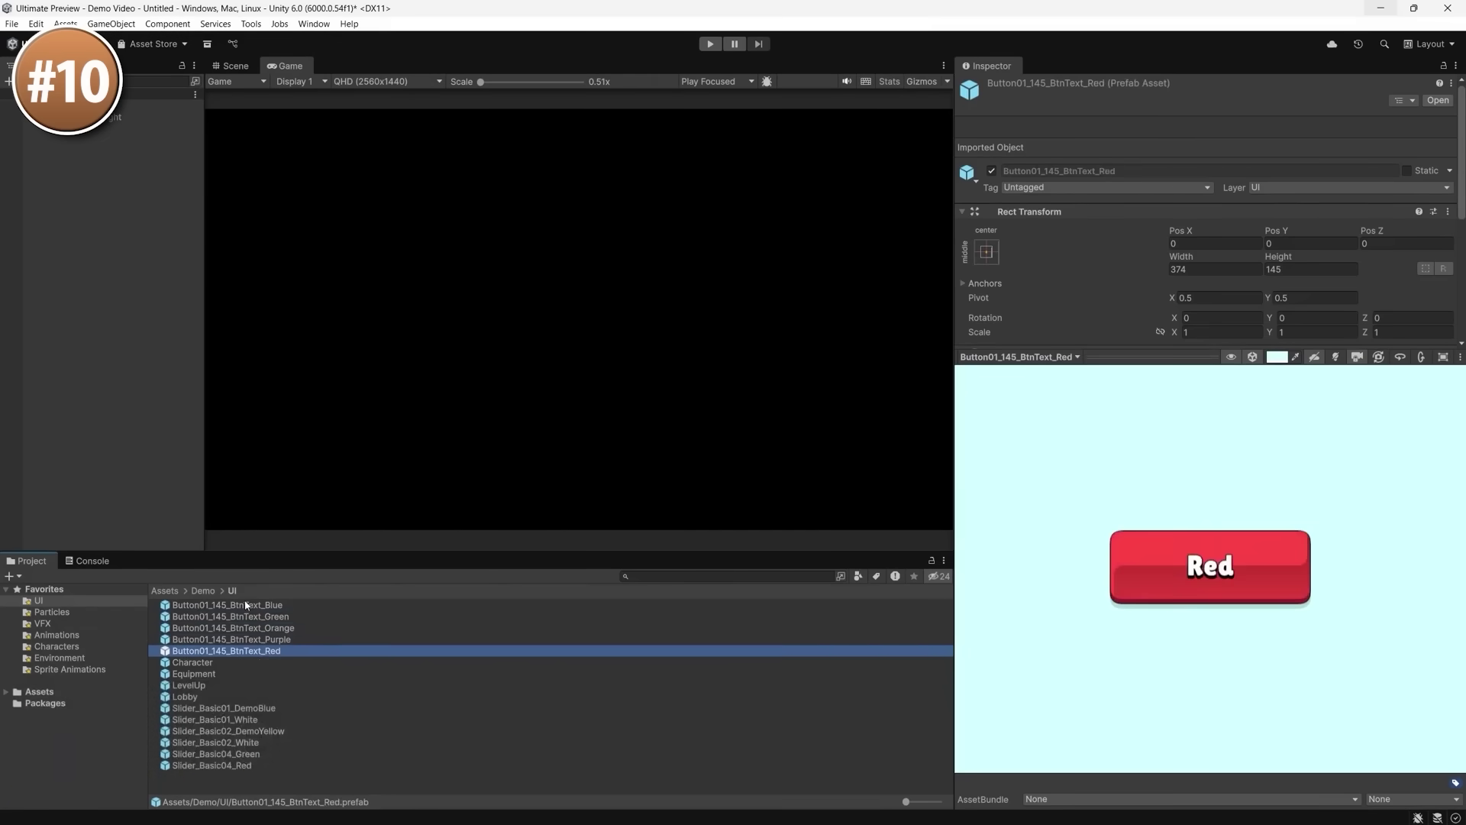
pyautogui.click(1277, 357)
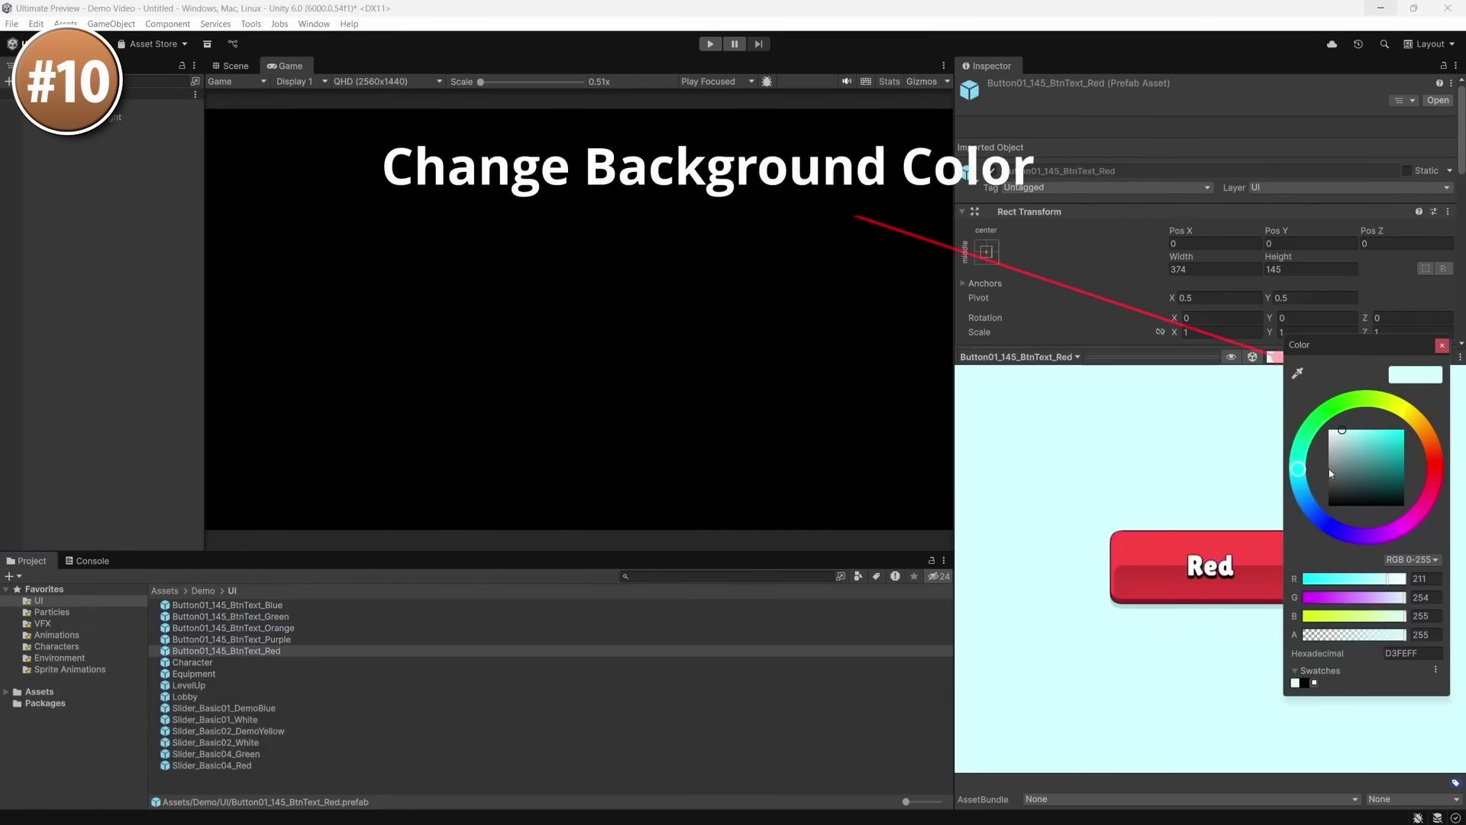
pyautogui.moveTo(1343, 458)
pyautogui.mouseDown()
pyautogui.moveTo(1329, 504)
pyautogui.moveTo(1303, 513)
pyautogui.mouseUp()
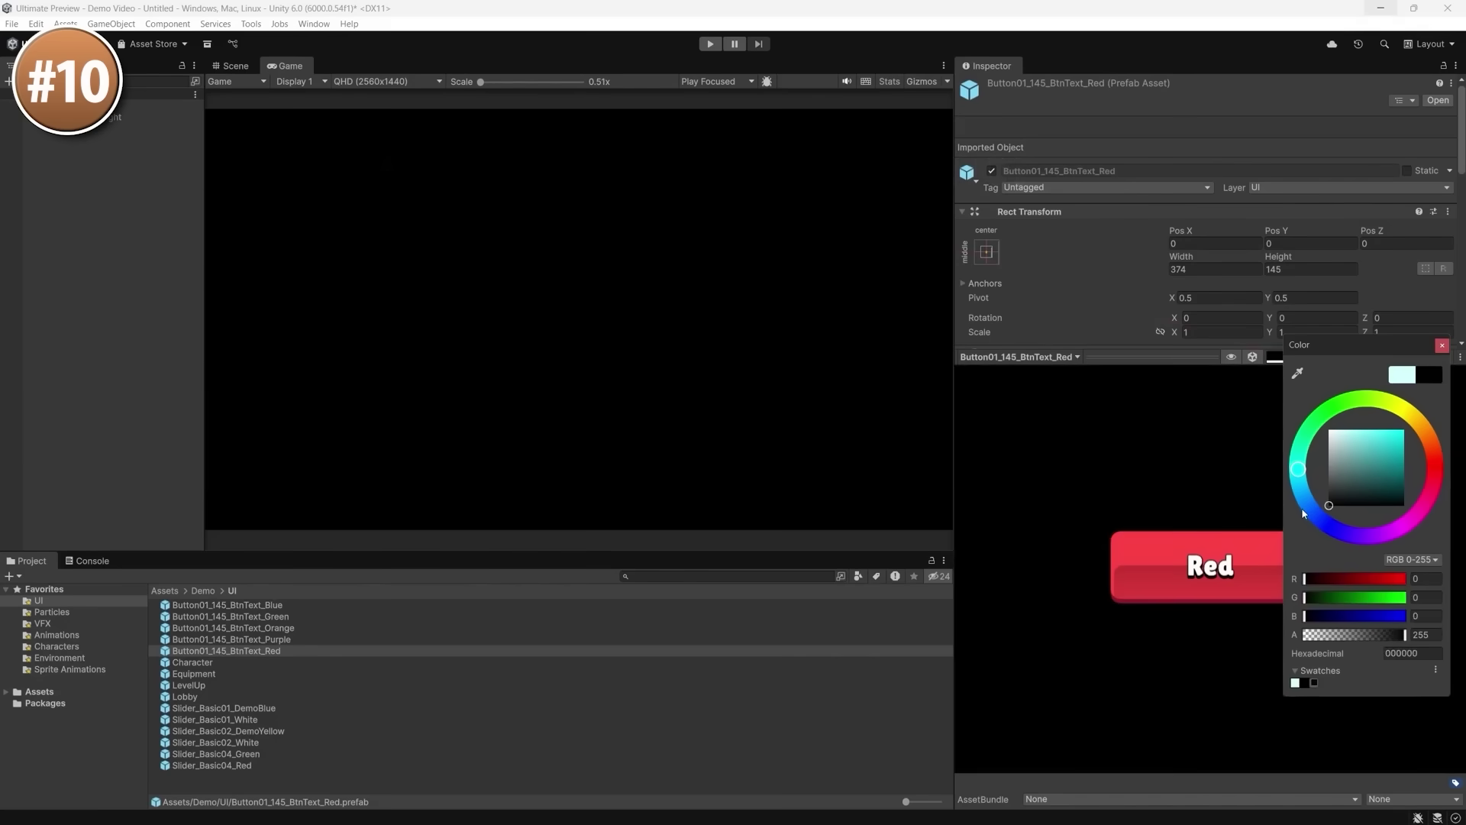
pyautogui.click(1443, 347)
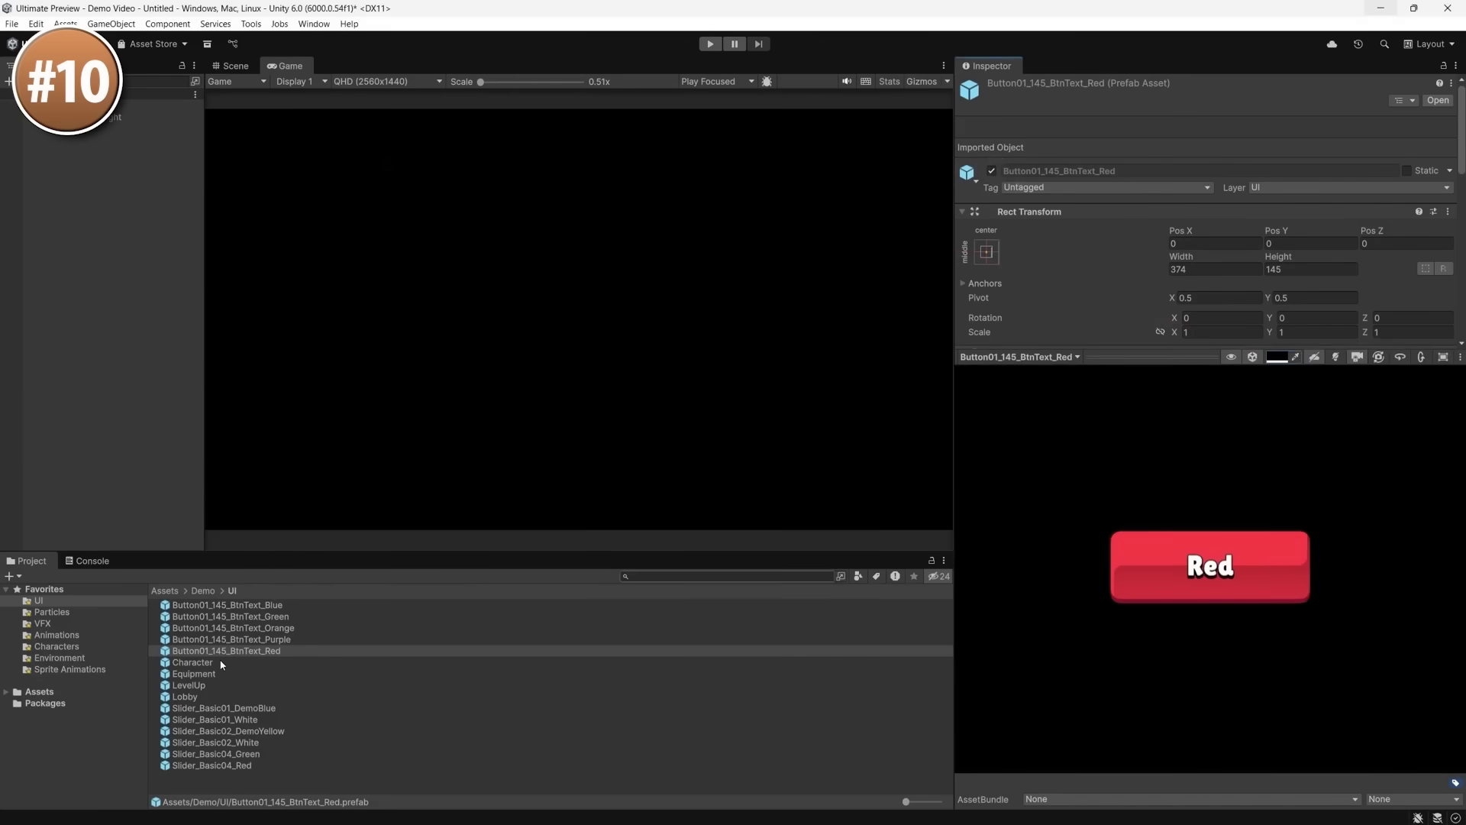
# Step: Step through the Character, Equipment and LevelUp prefab previews
pyautogui.click(211, 663)
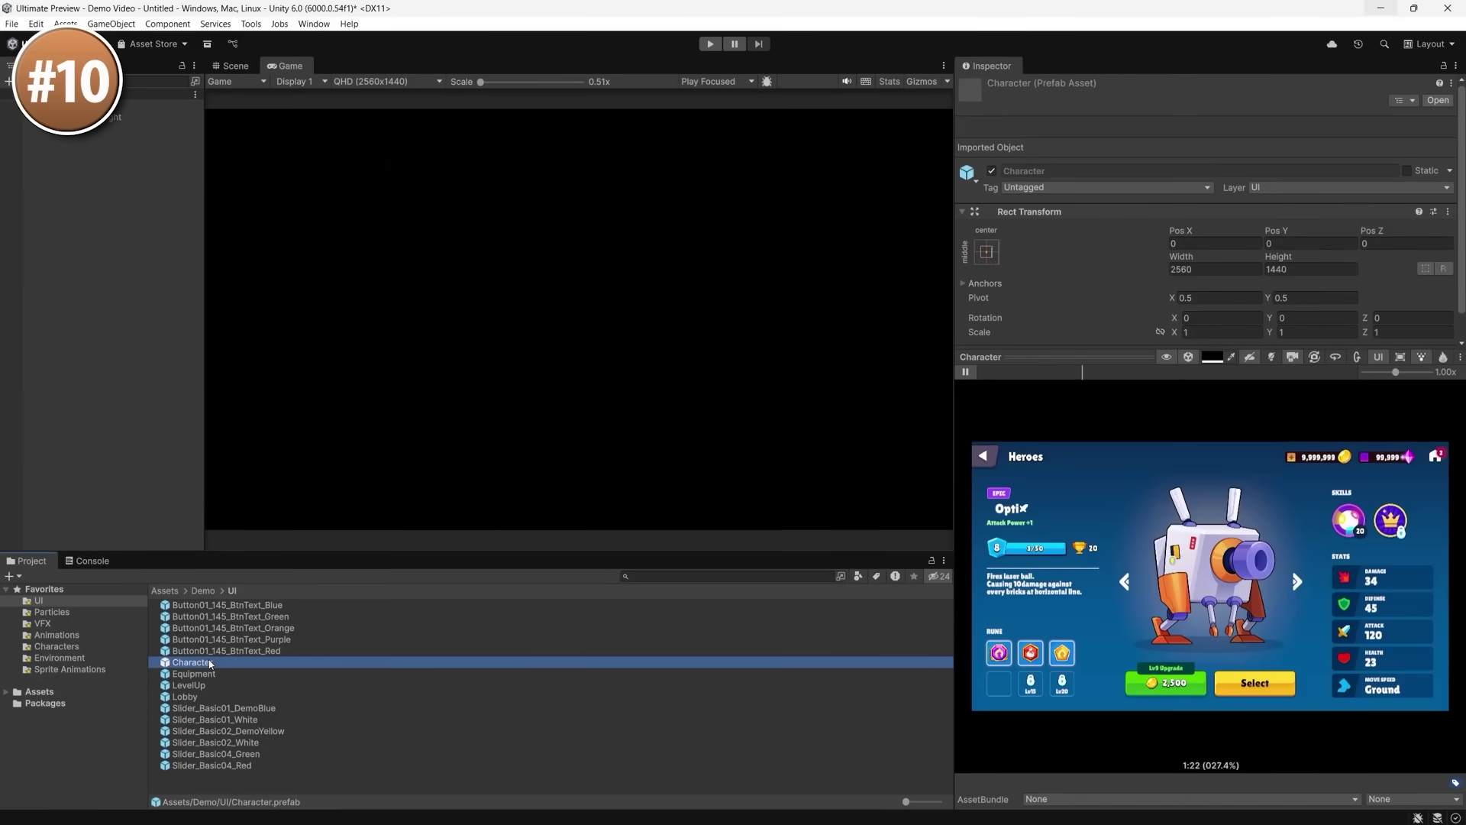
pyautogui.press('Down')
pyautogui.press('Down')
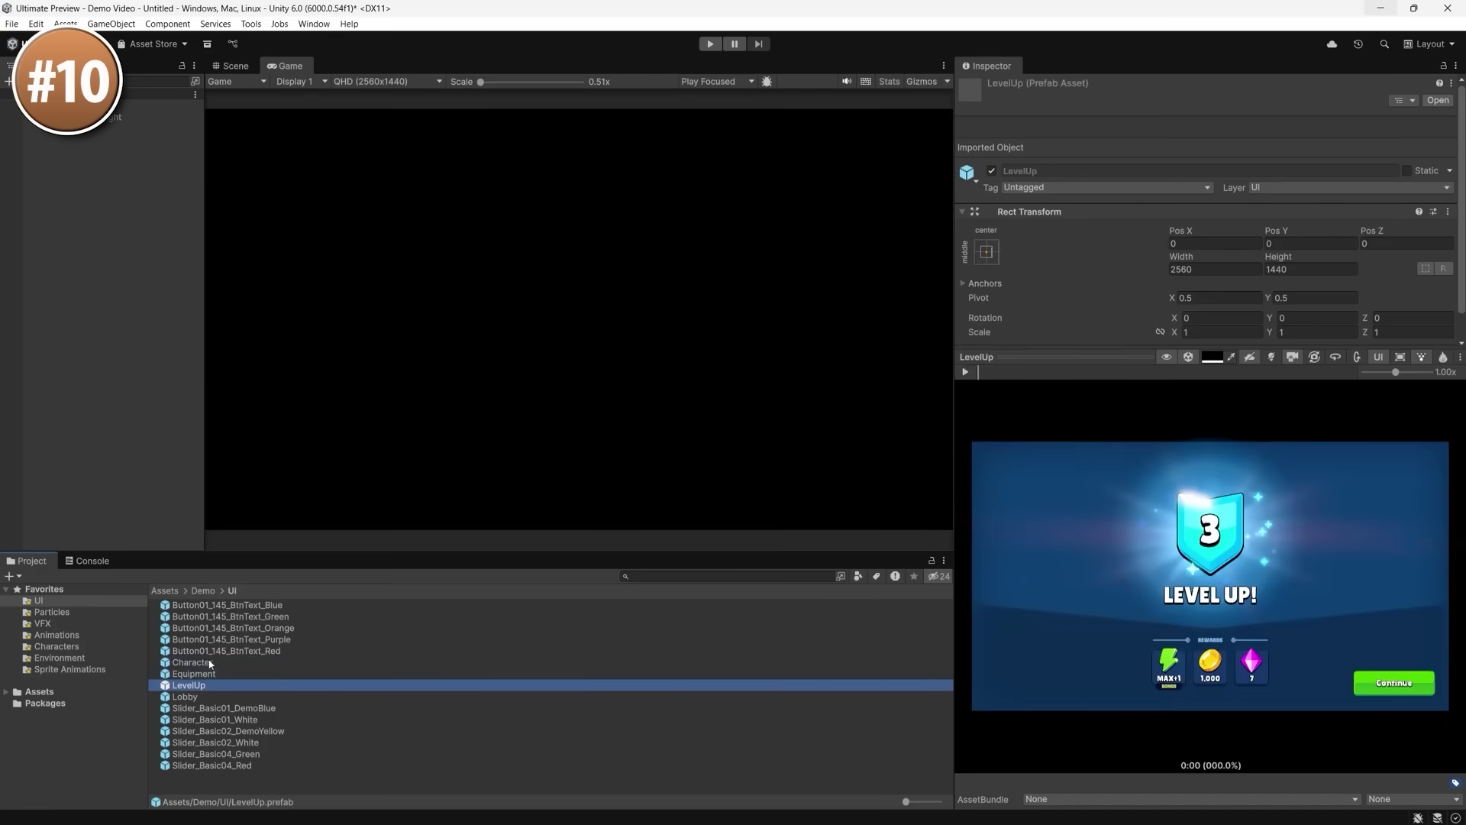
pyautogui.press('Down')
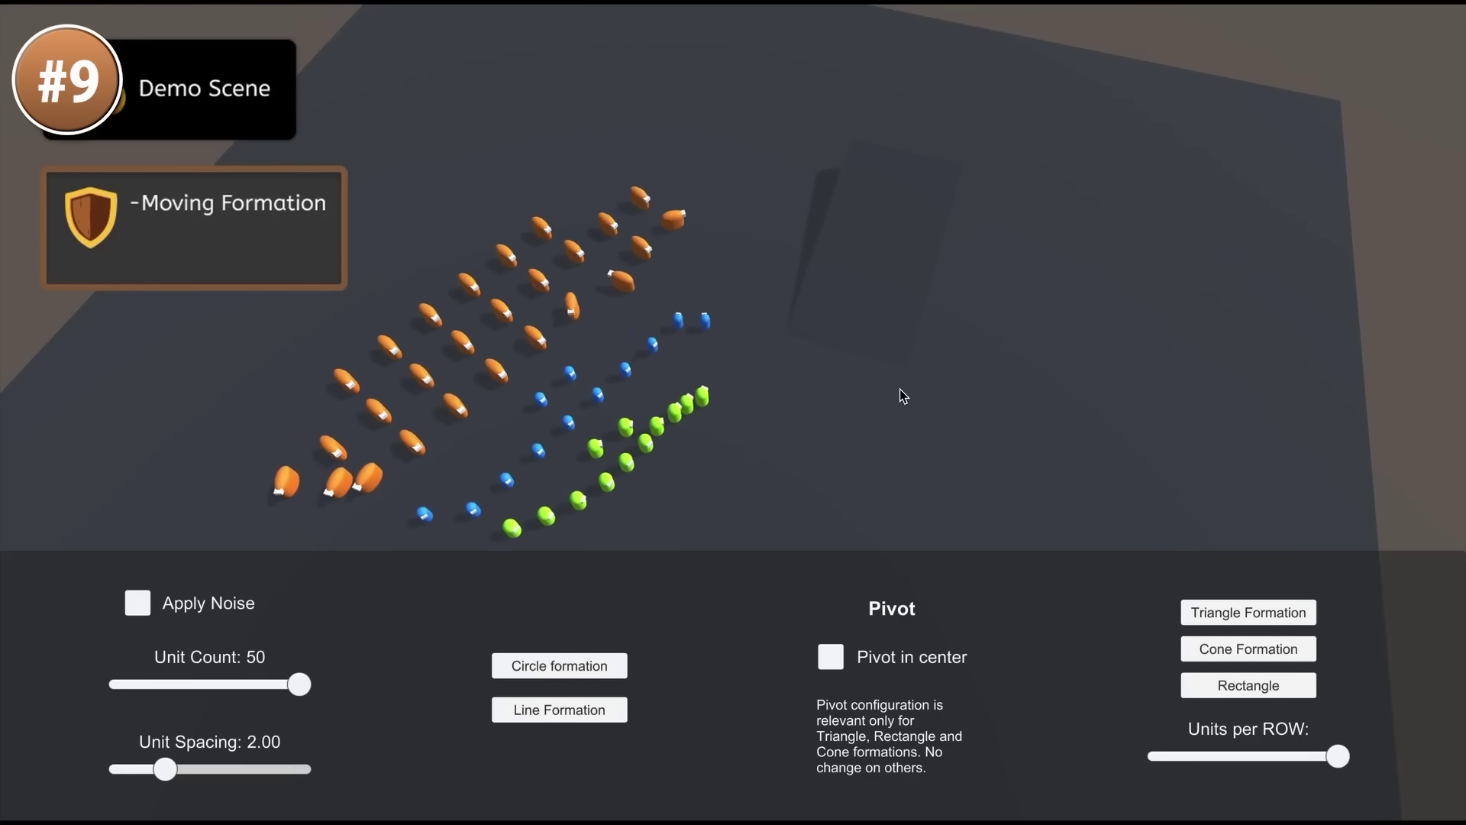
# Step: Drag on the ground to send the unit formation to new target points with new facing directions
pyautogui.click(657, 11)
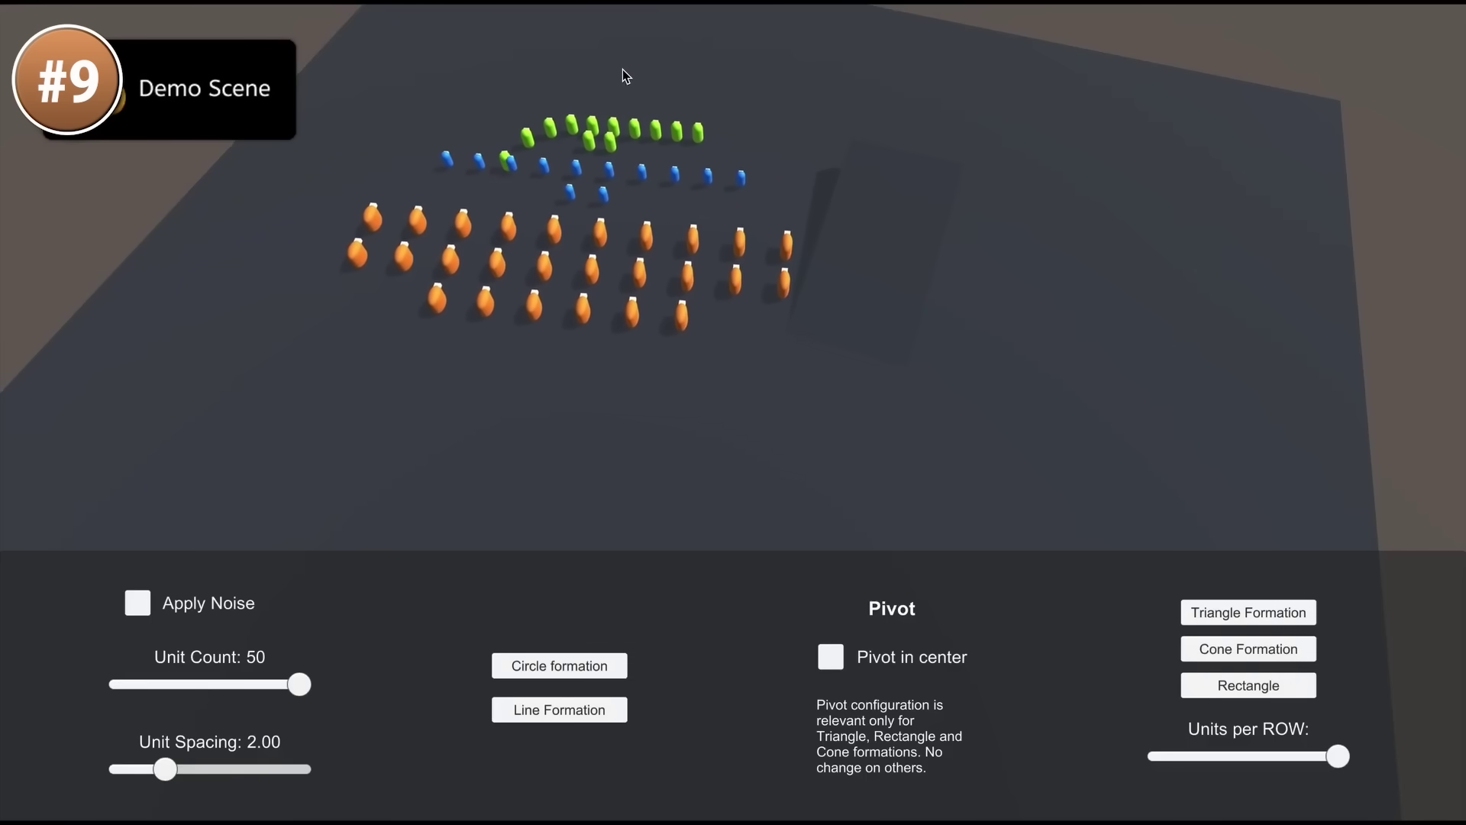
pyautogui.moveTo(624, 71); pyautogui.dragTo(624, 252)
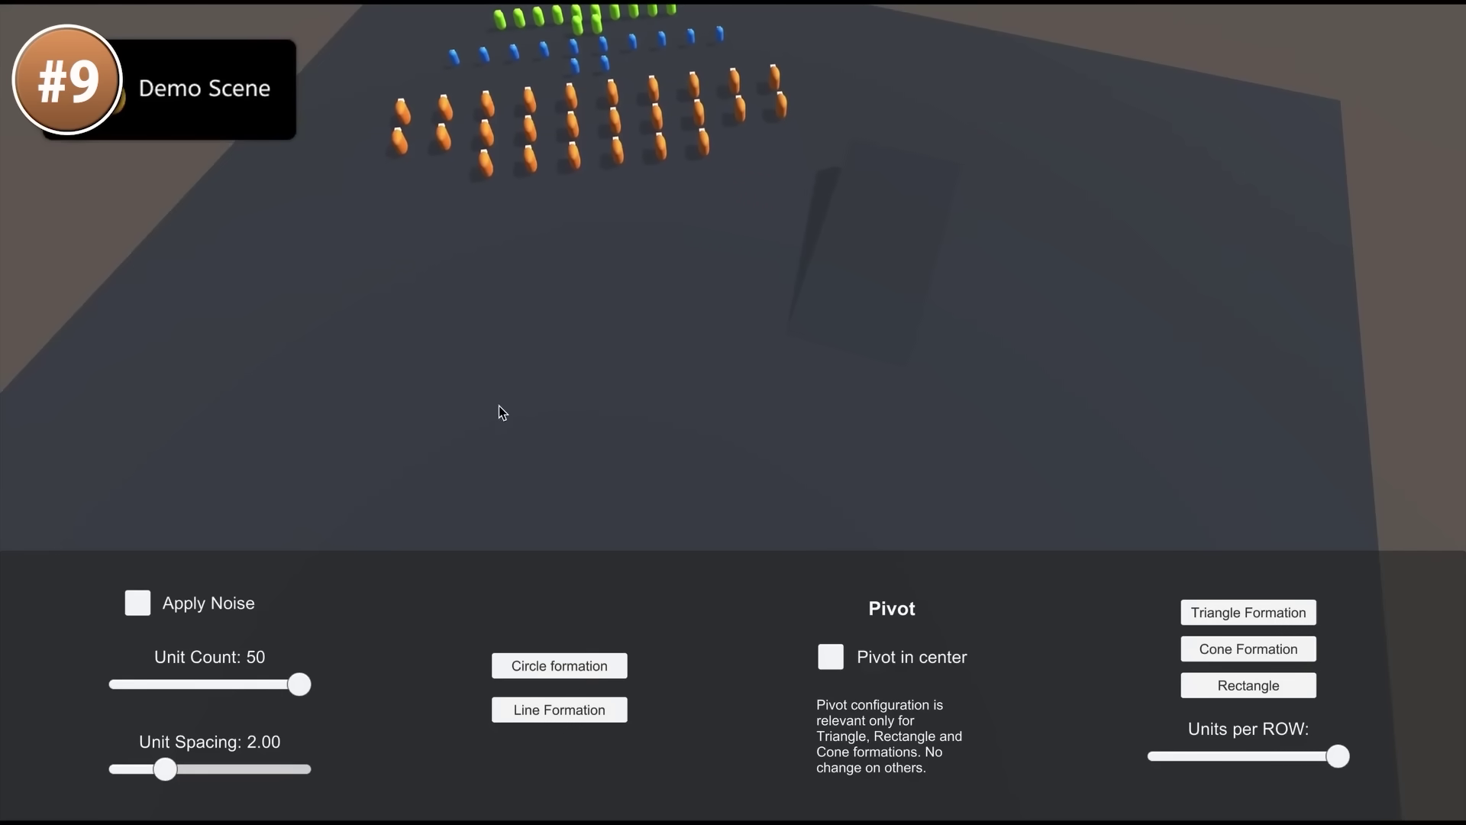
pyautogui.moveTo(459, 435); pyautogui.dragTo(534, 348)
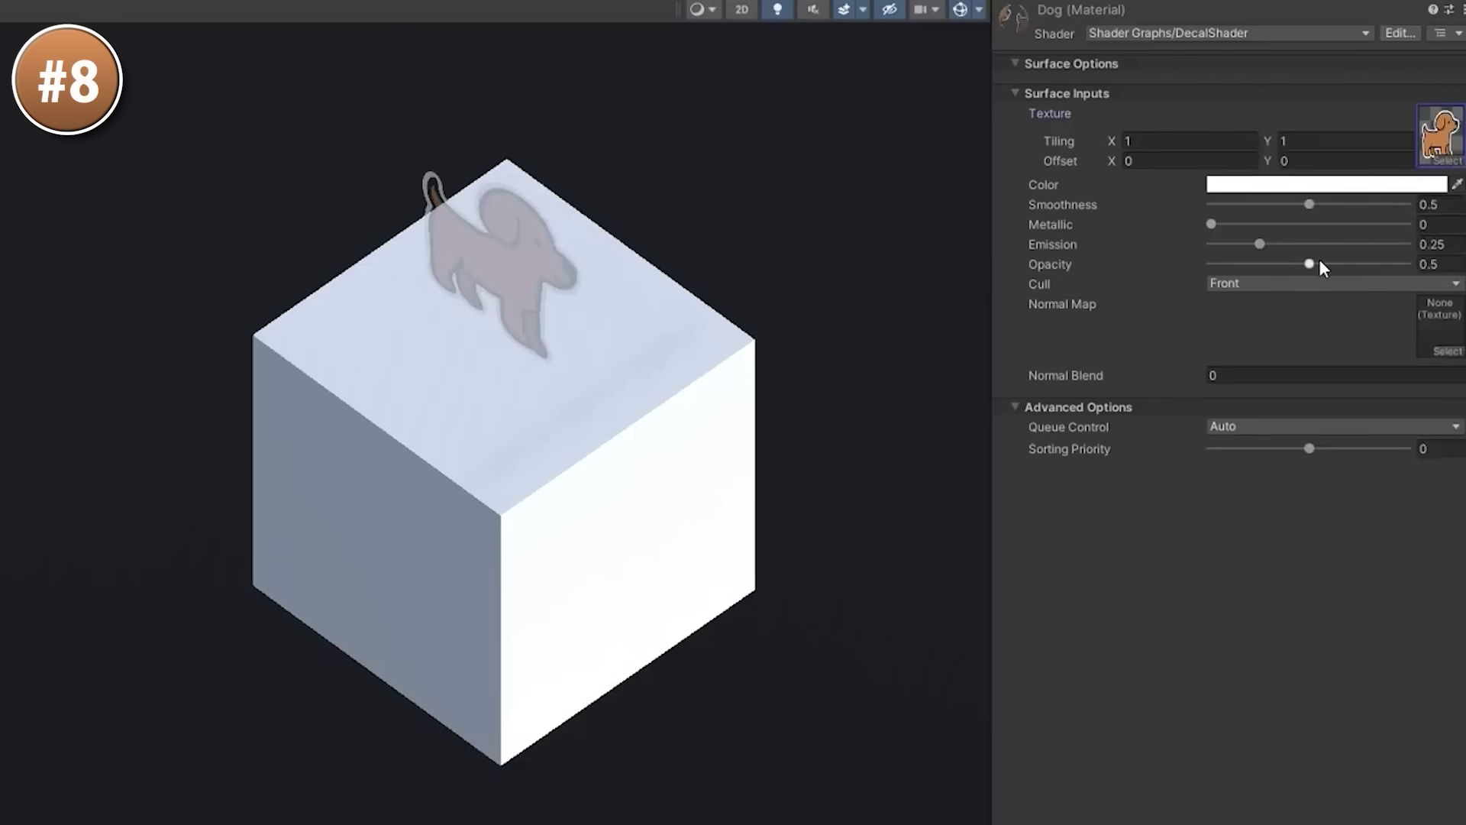
# Step: Set the dog decal's opacity to 1 and switch its projection to Down onto the cube top
pyautogui.moveTo(1310, 264); pyautogui.dragTo(1391, 260)
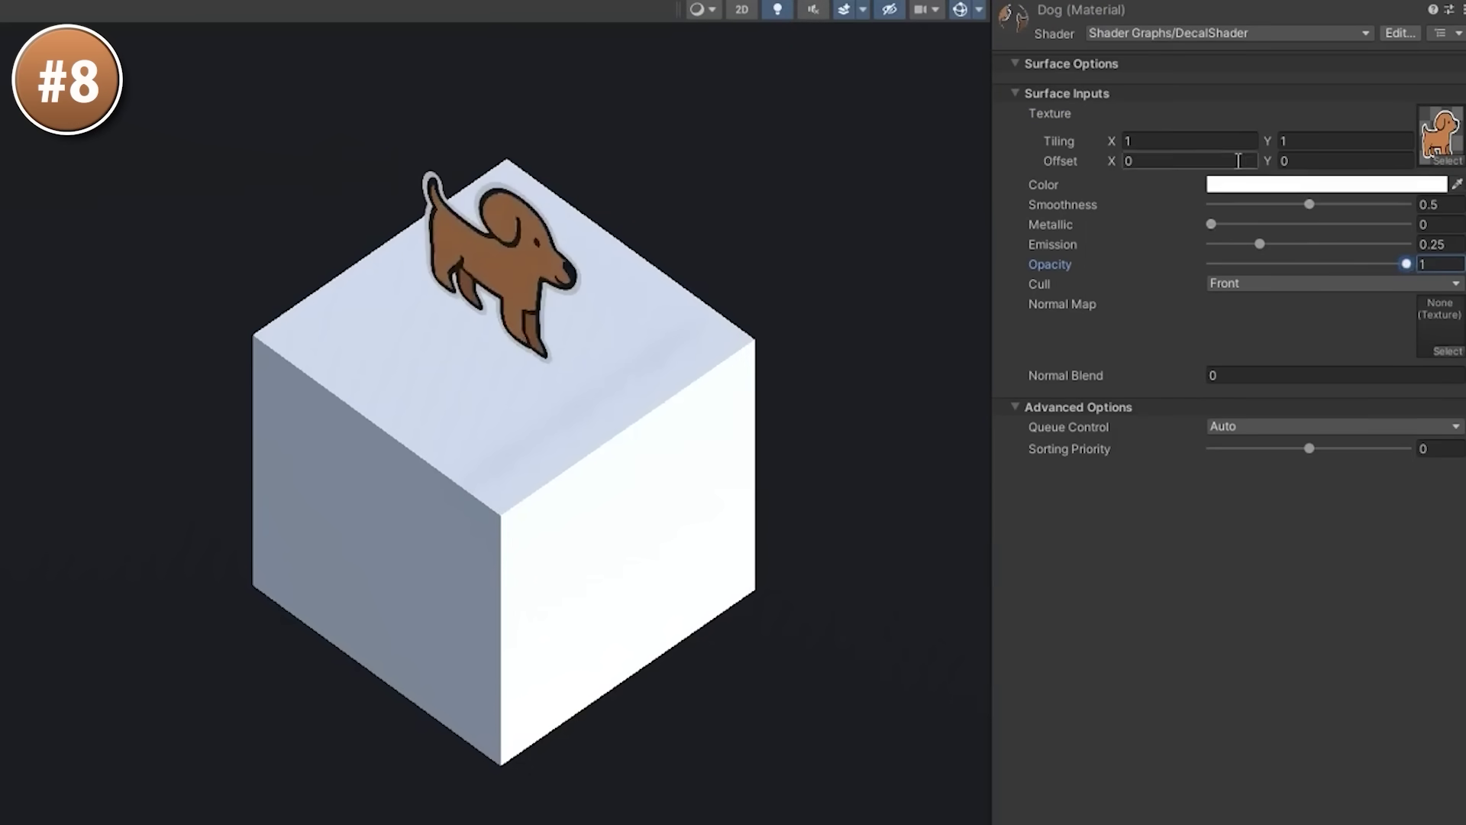
pyautogui.scroll(10, 1098, 31)
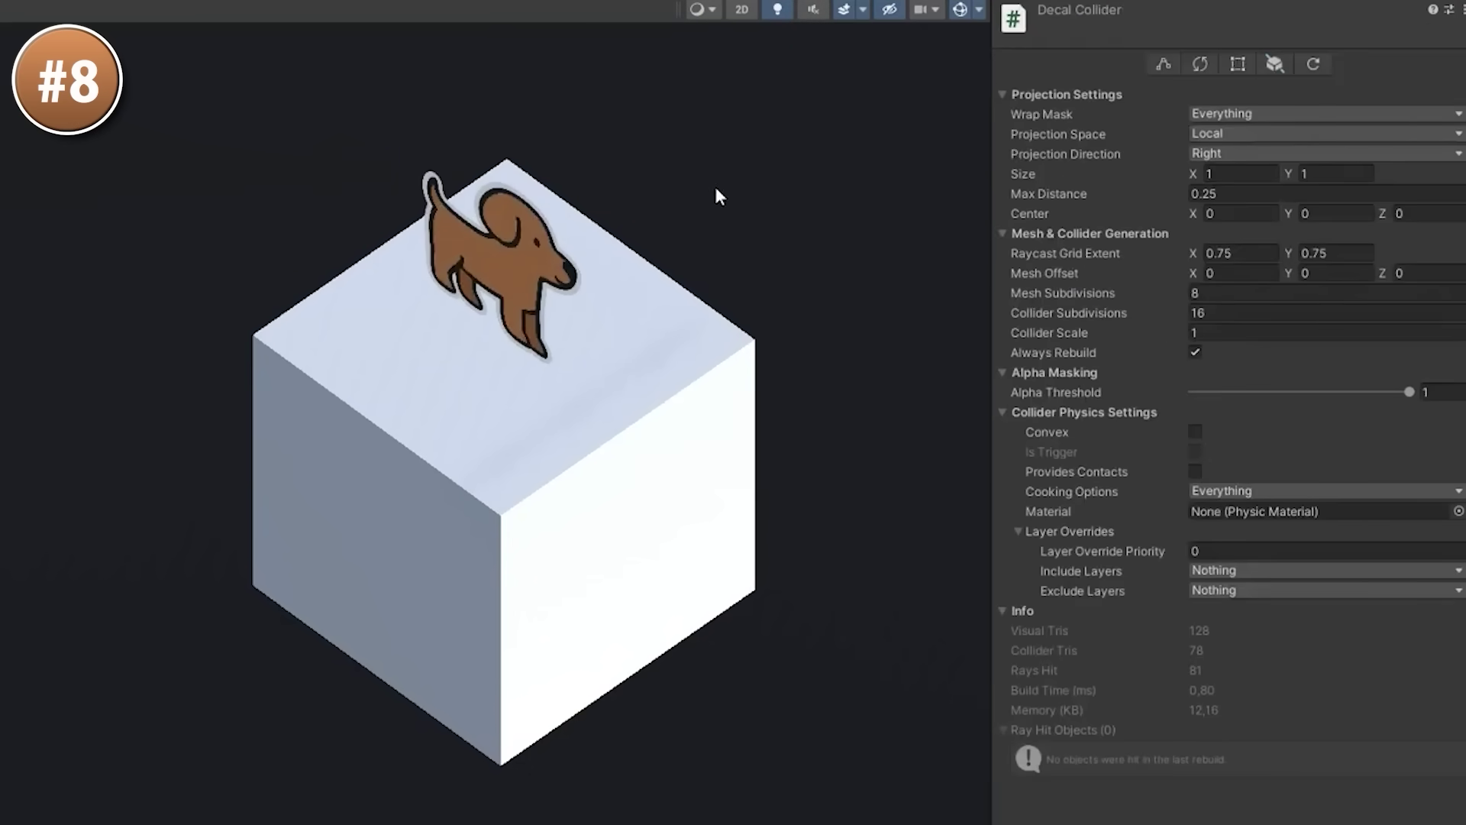
pyautogui.click(531, 253)
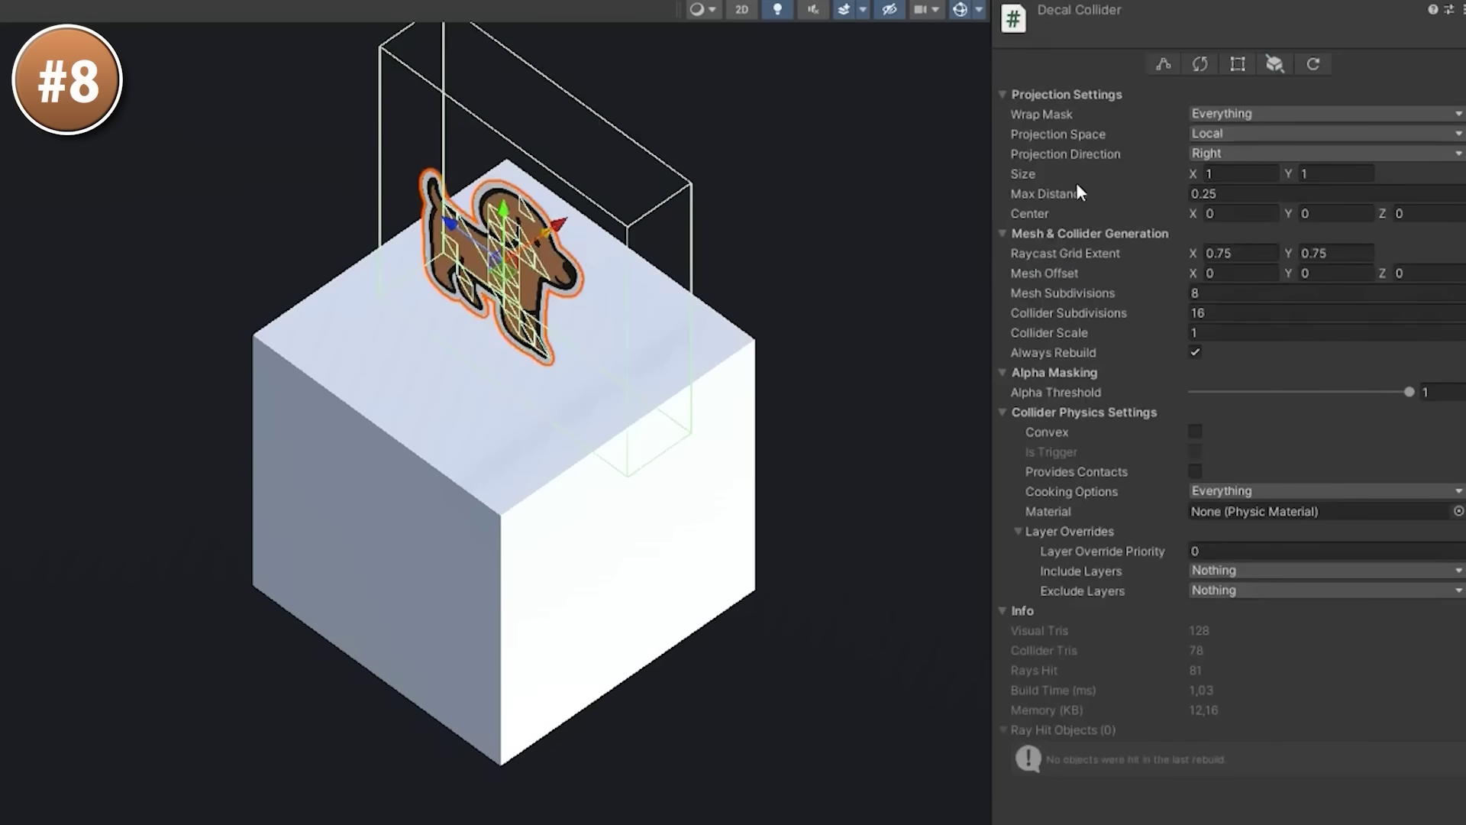
pyautogui.click(1191, 153)
pyautogui.click(1194, 187)
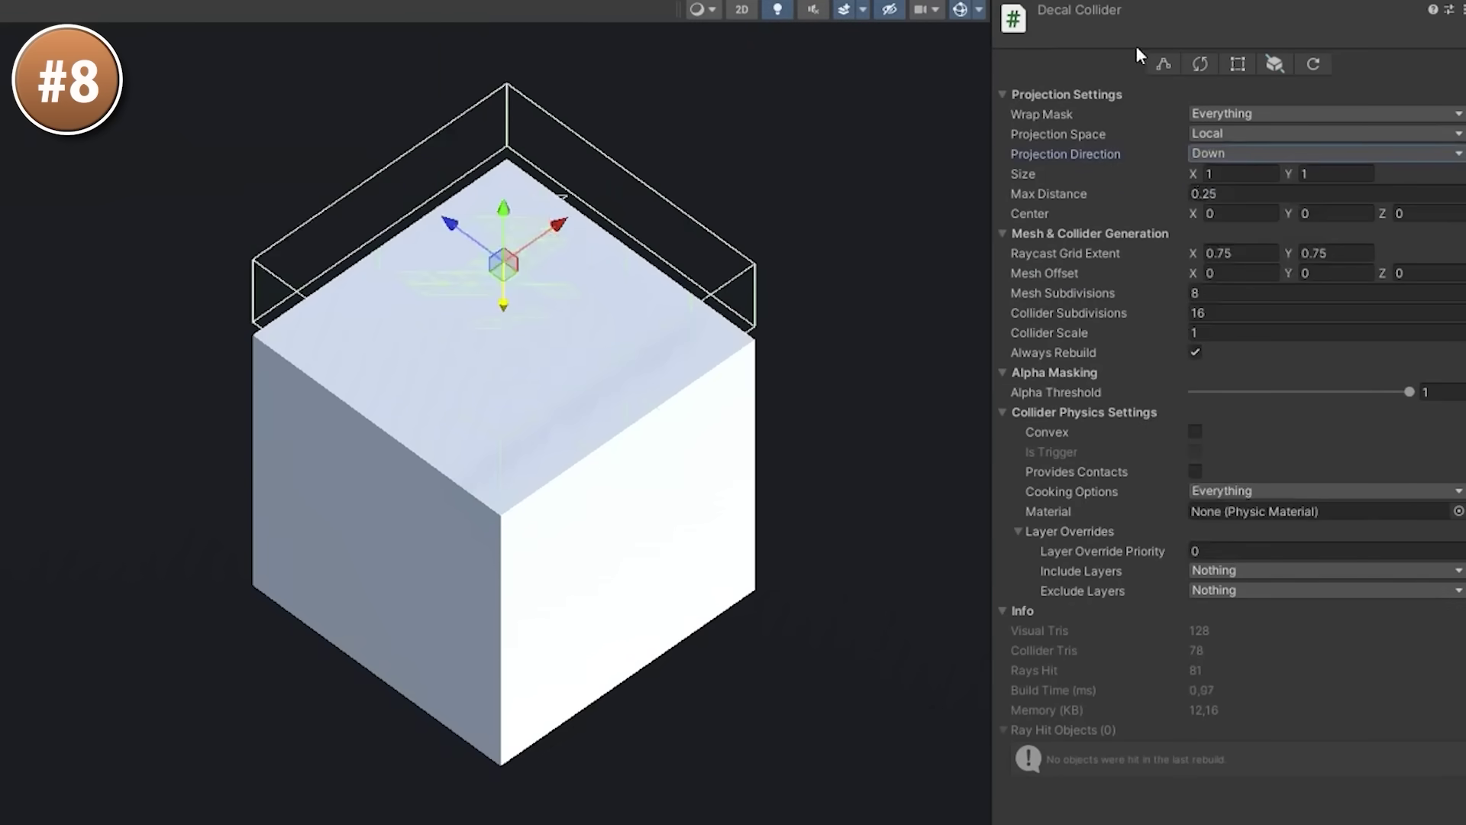
# Step: Set the Dog material's Cull option to Both
pyautogui.scroll(-10, 1136, 49)
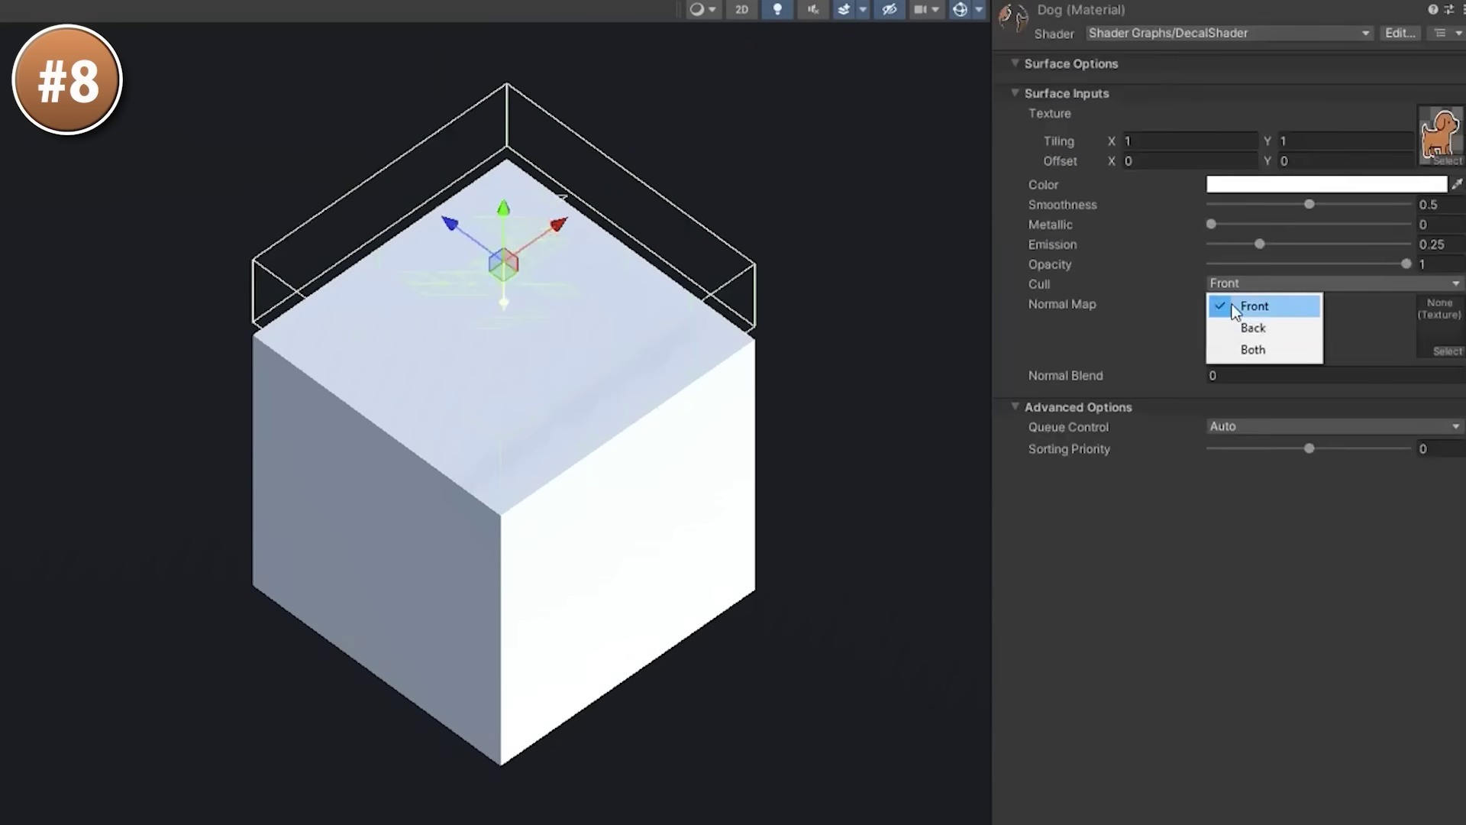
pyautogui.click(1245, 328)
pyautogui.click(1230, 284)
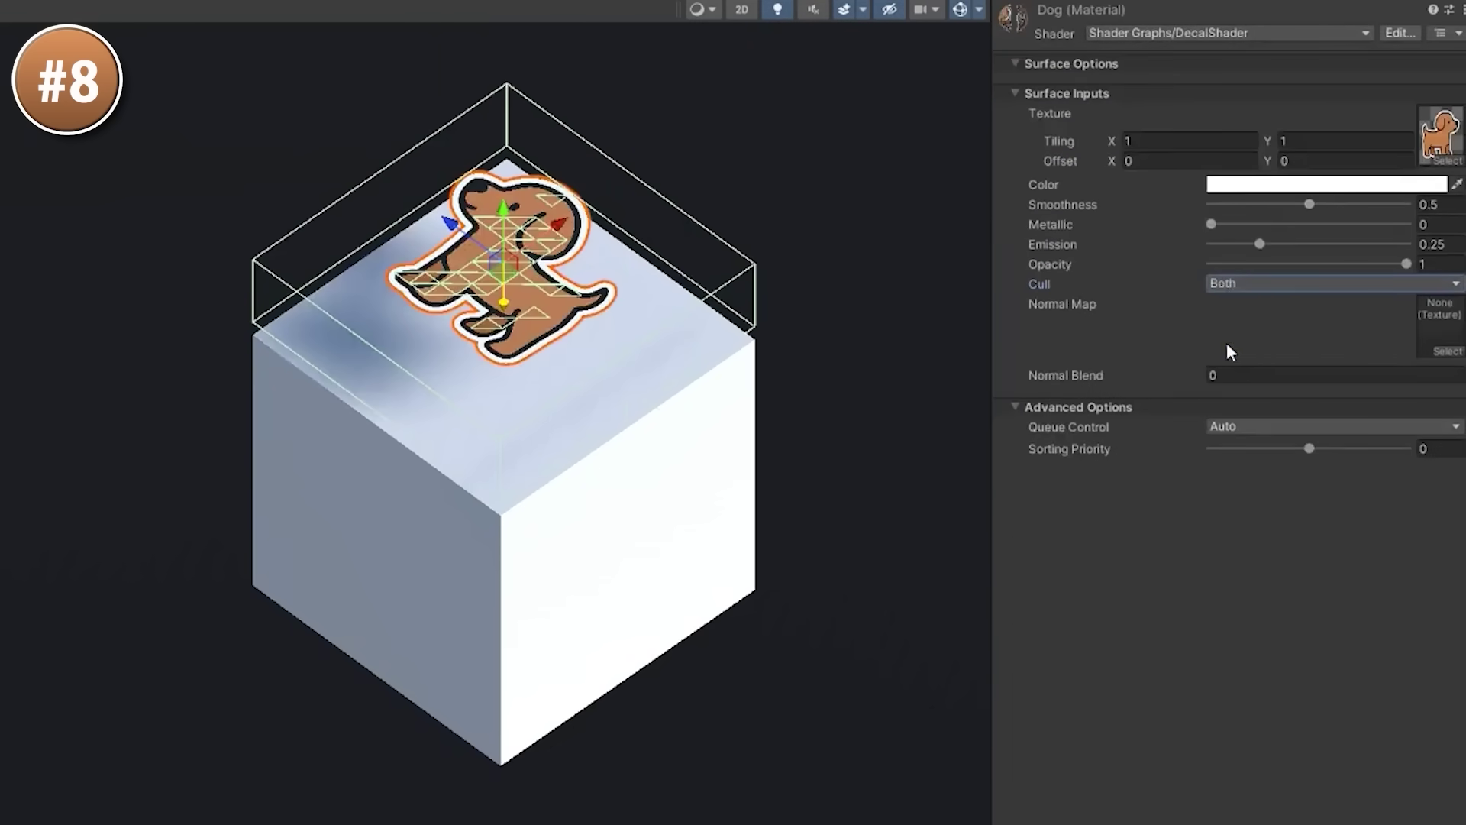
pyautogui.scroll(10, 1075, 70)
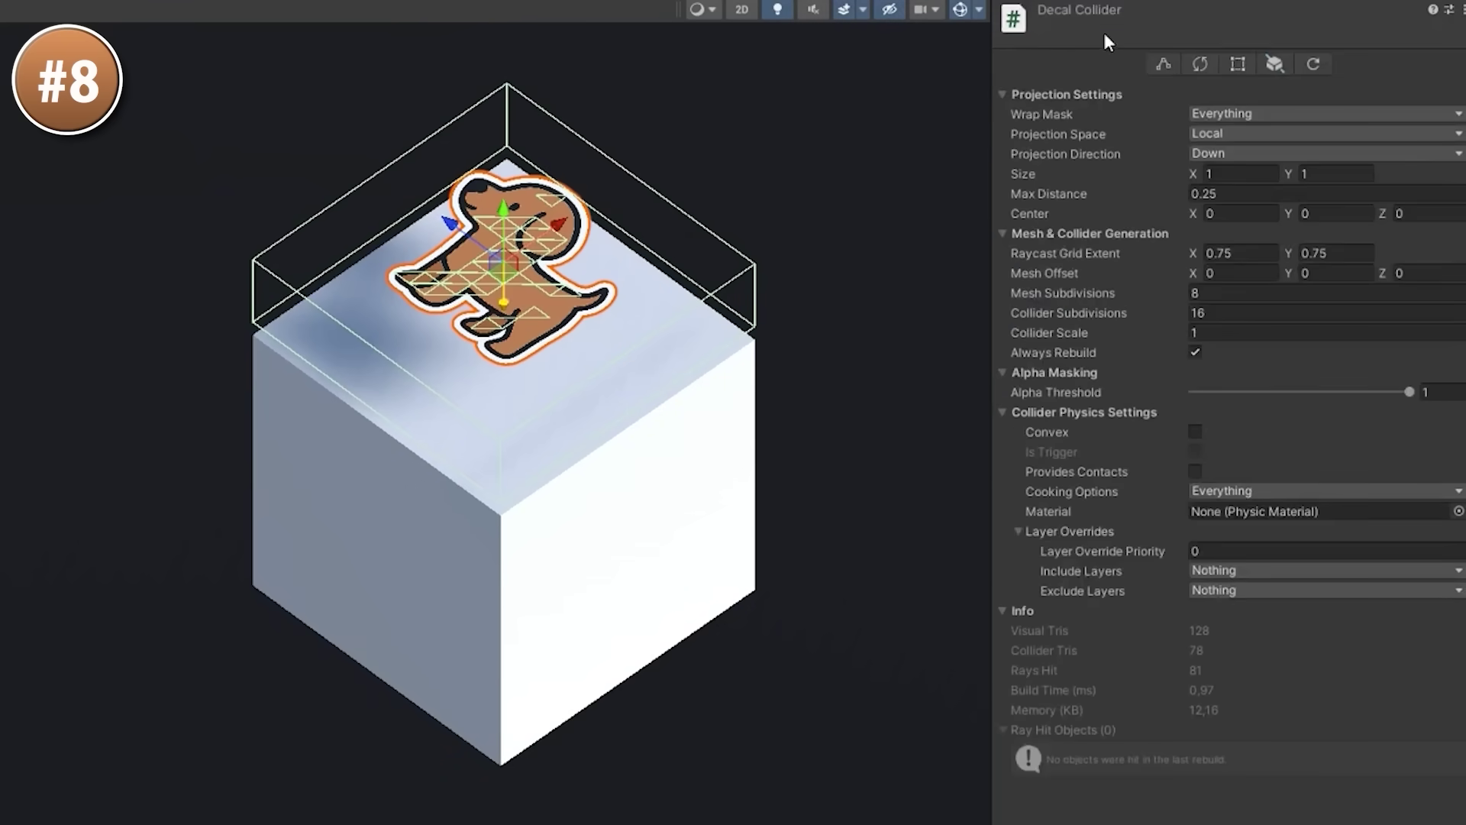
# Step: Extend the decal's projection box into the cube, set Collider Subdivisions to 32, and widen Raycast Extent
pyautogui.click(1155, 62)
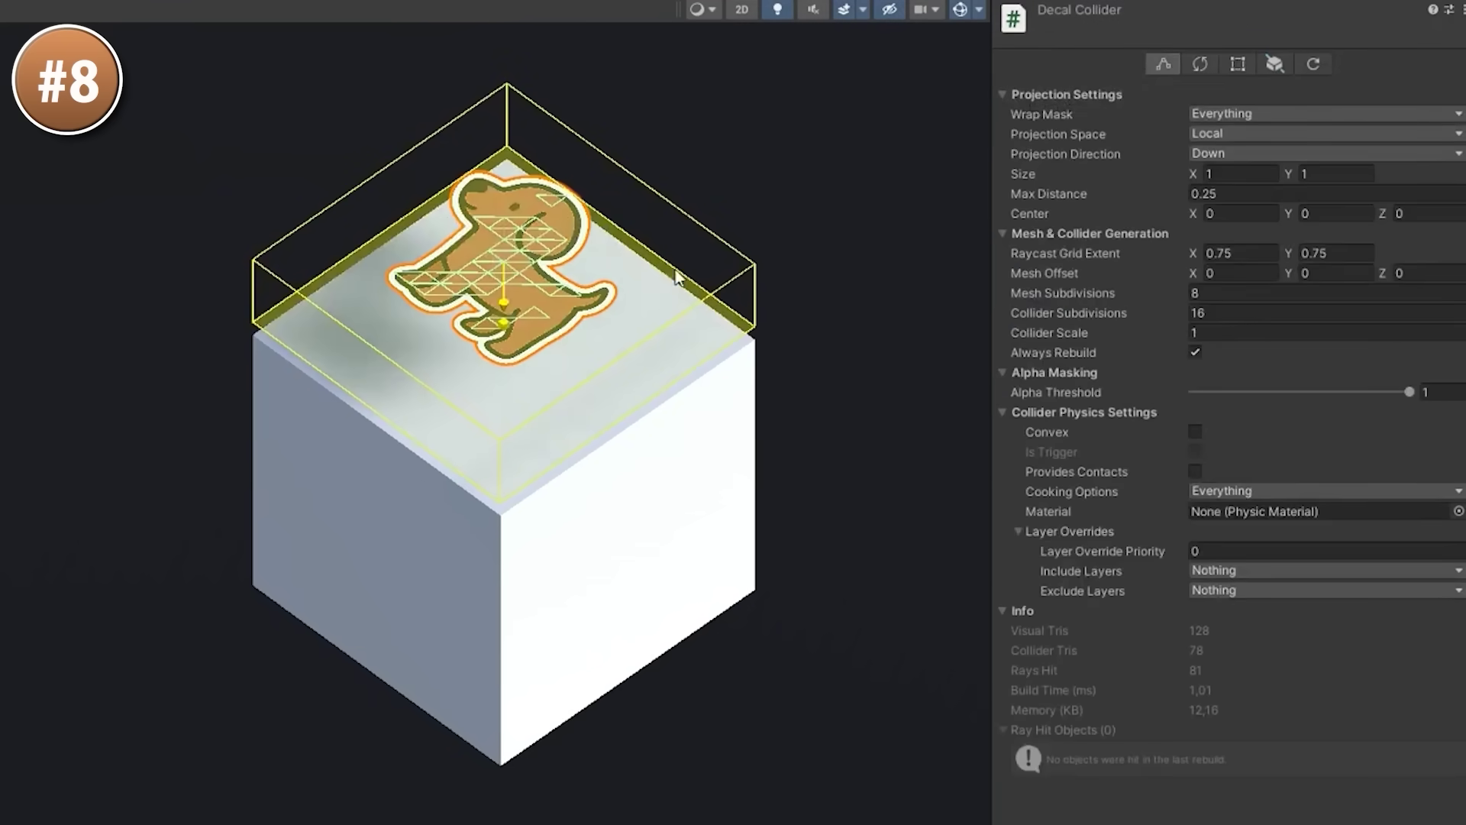
pyautogui.moveTo(503, 322); pyautogui.dragTo(504, 489)
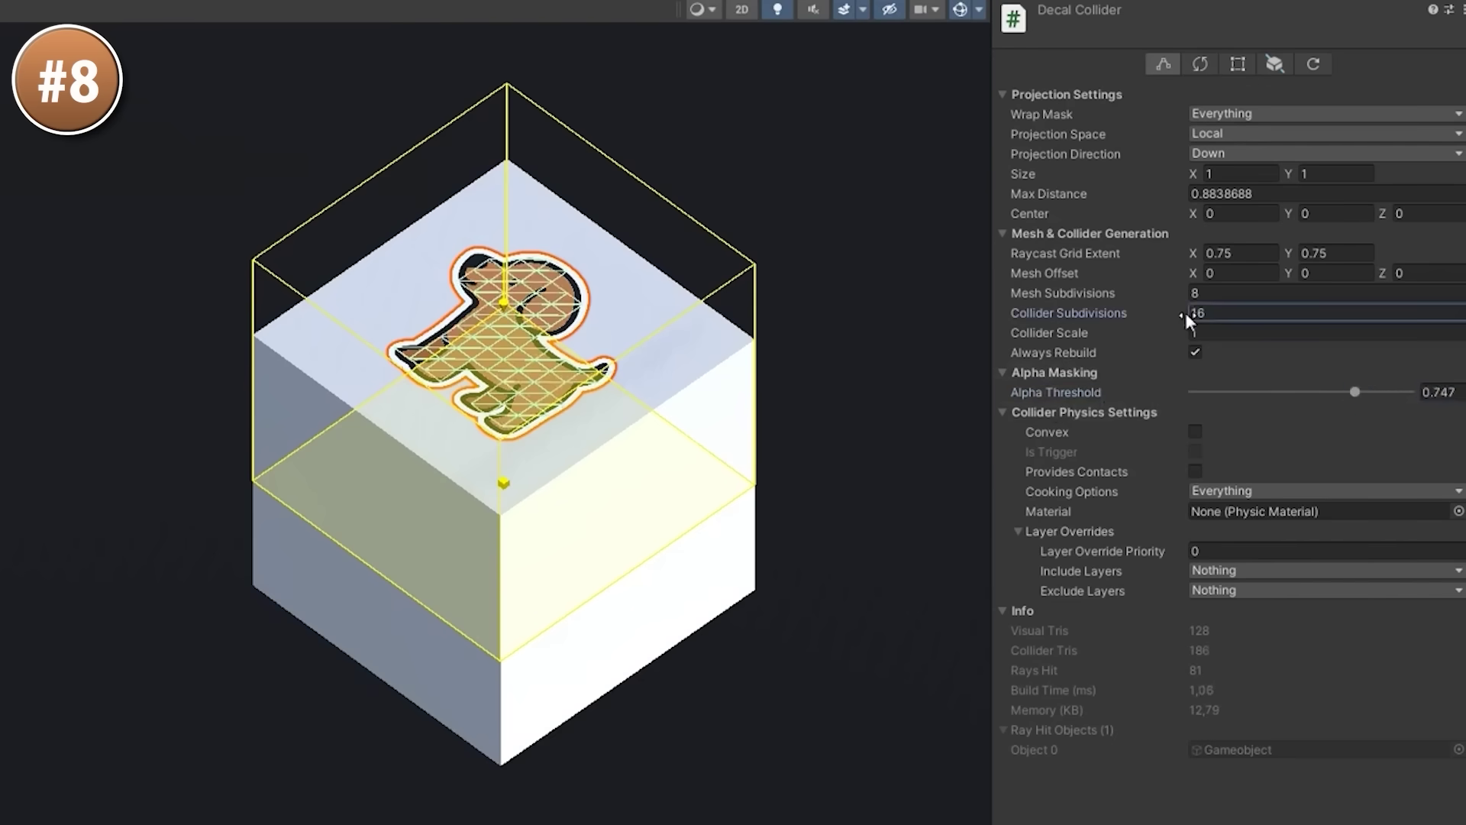
pyautogui.moveTo(1185, 313)
pyautogui.mouseDown()
pyautogui.moveTo(1201, 312)
pyautogui.moveTo(1188, 321)
pyautogui.mouseUp()
pyautogui.moveTo(1194, 173); pyautogui.dragTo(1208, 214)
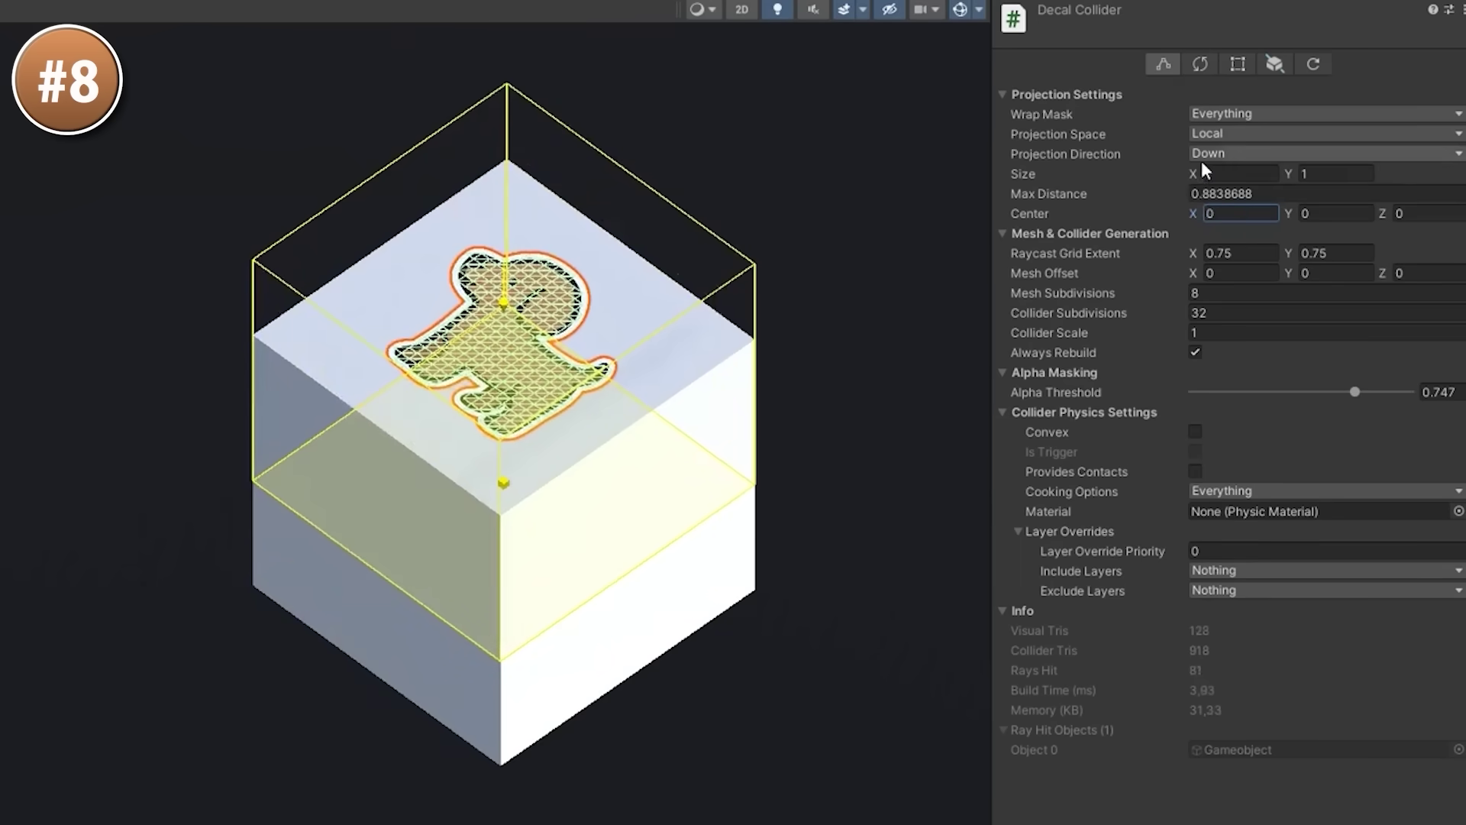
pyautogui.click(1231, 62)
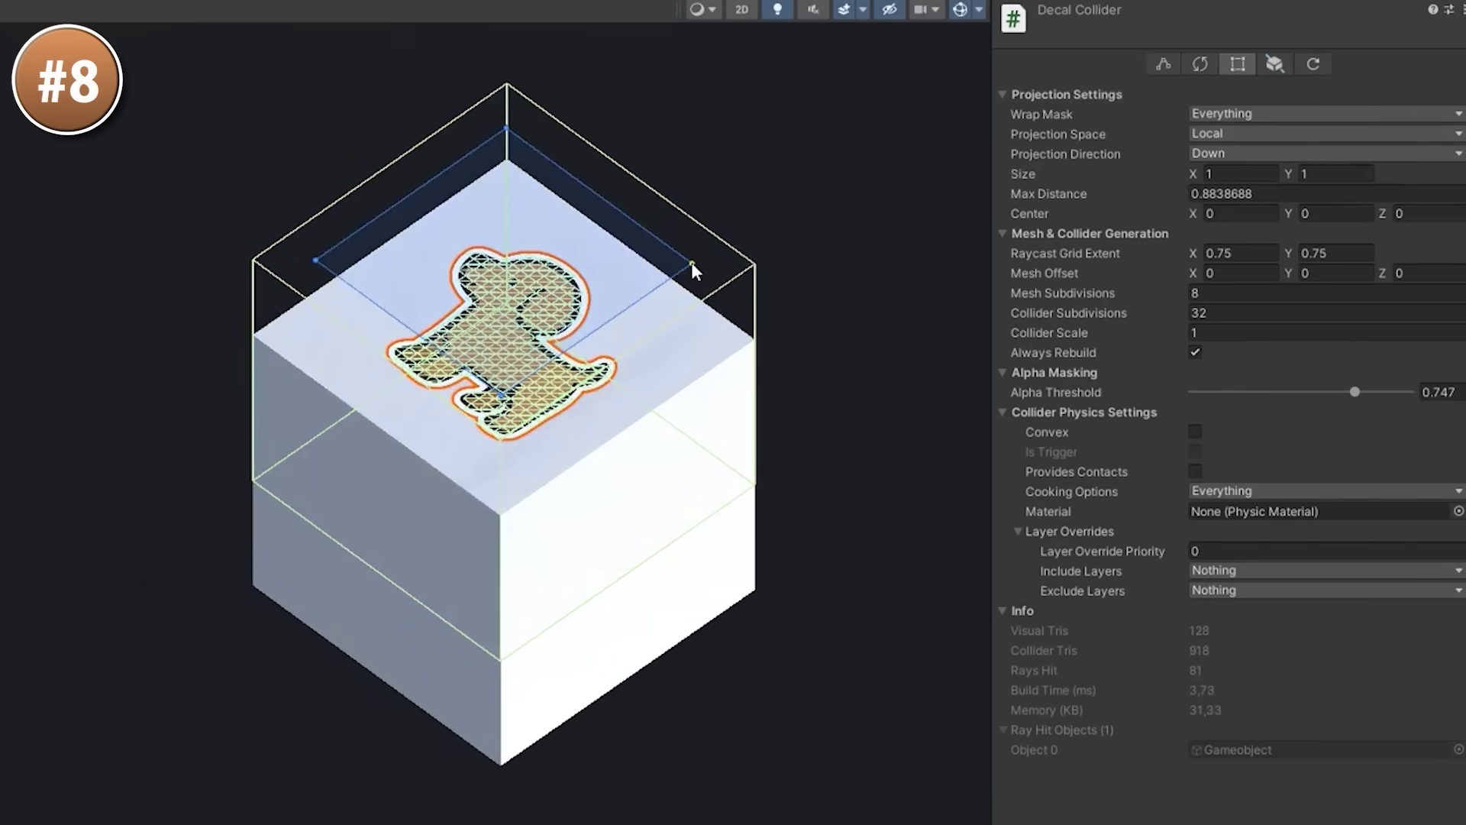
pyautogui.moveTo(692, 263); pyautogui.dragTo(723, 267)
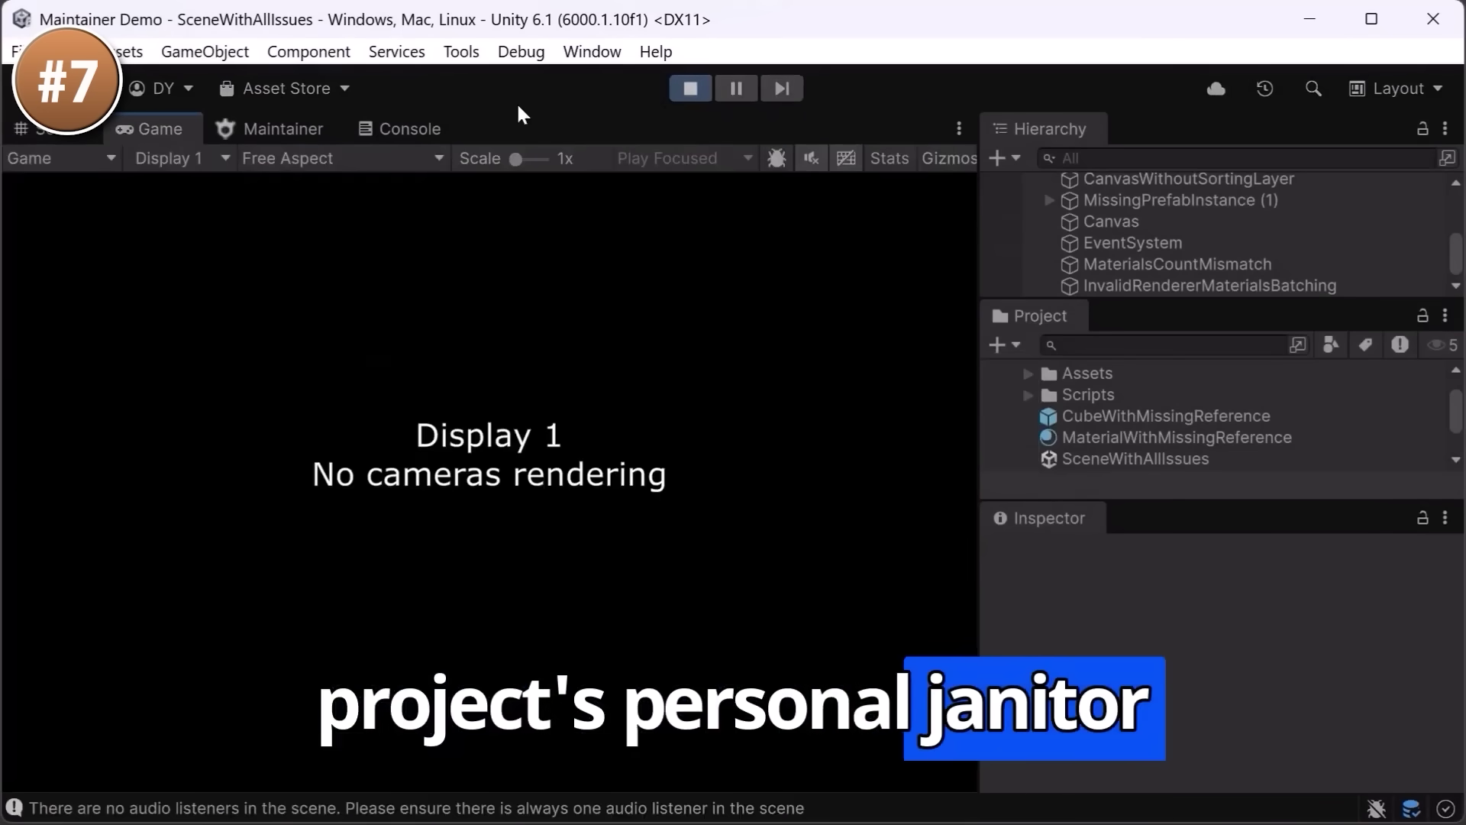
# Step: Check the console errors, stop play mode, and open Tools > Code Stage > Maintainer
pyautogui.click(416, 127)
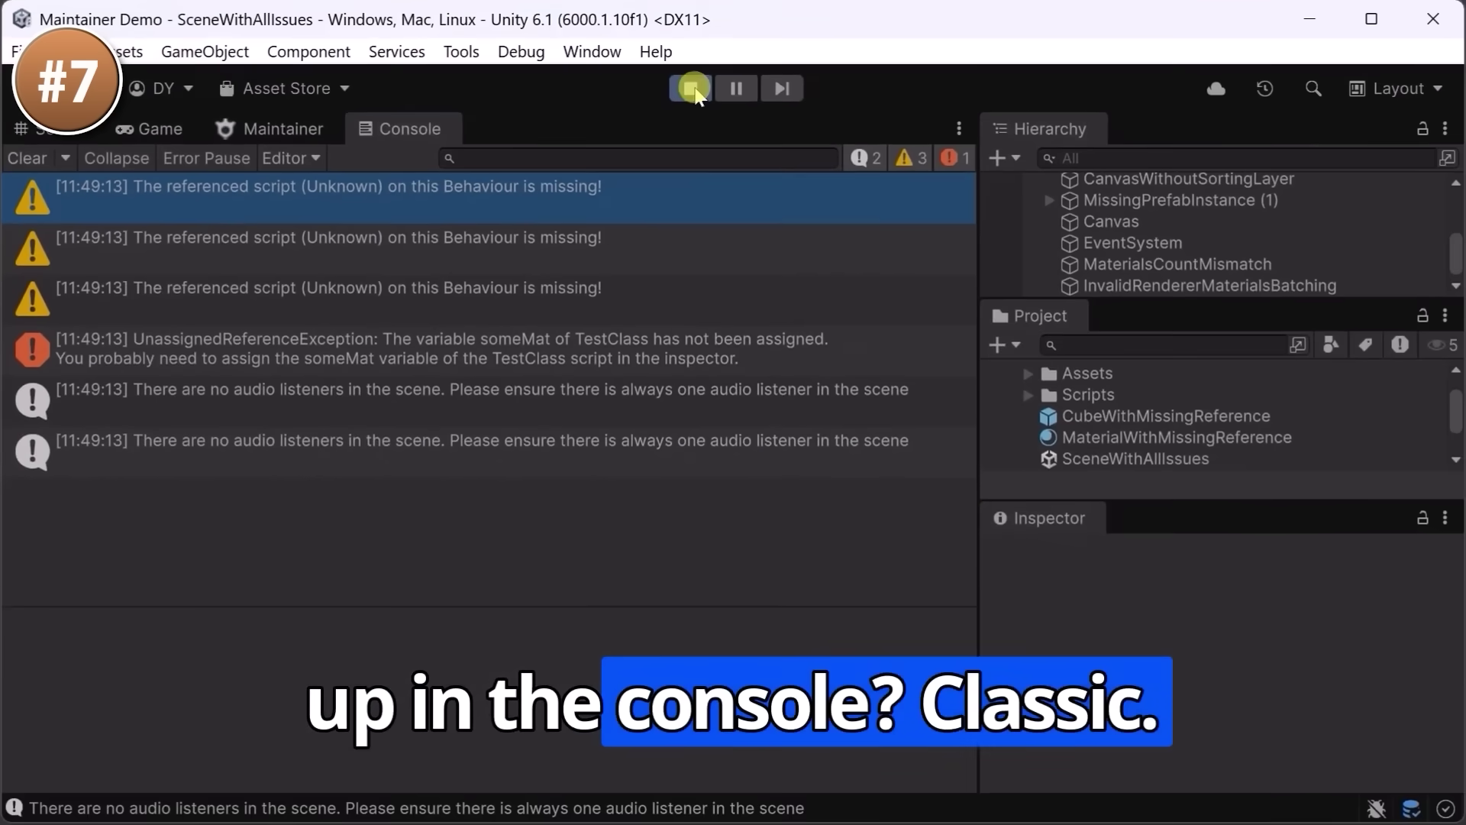
pyautogui.click(1024, 137)
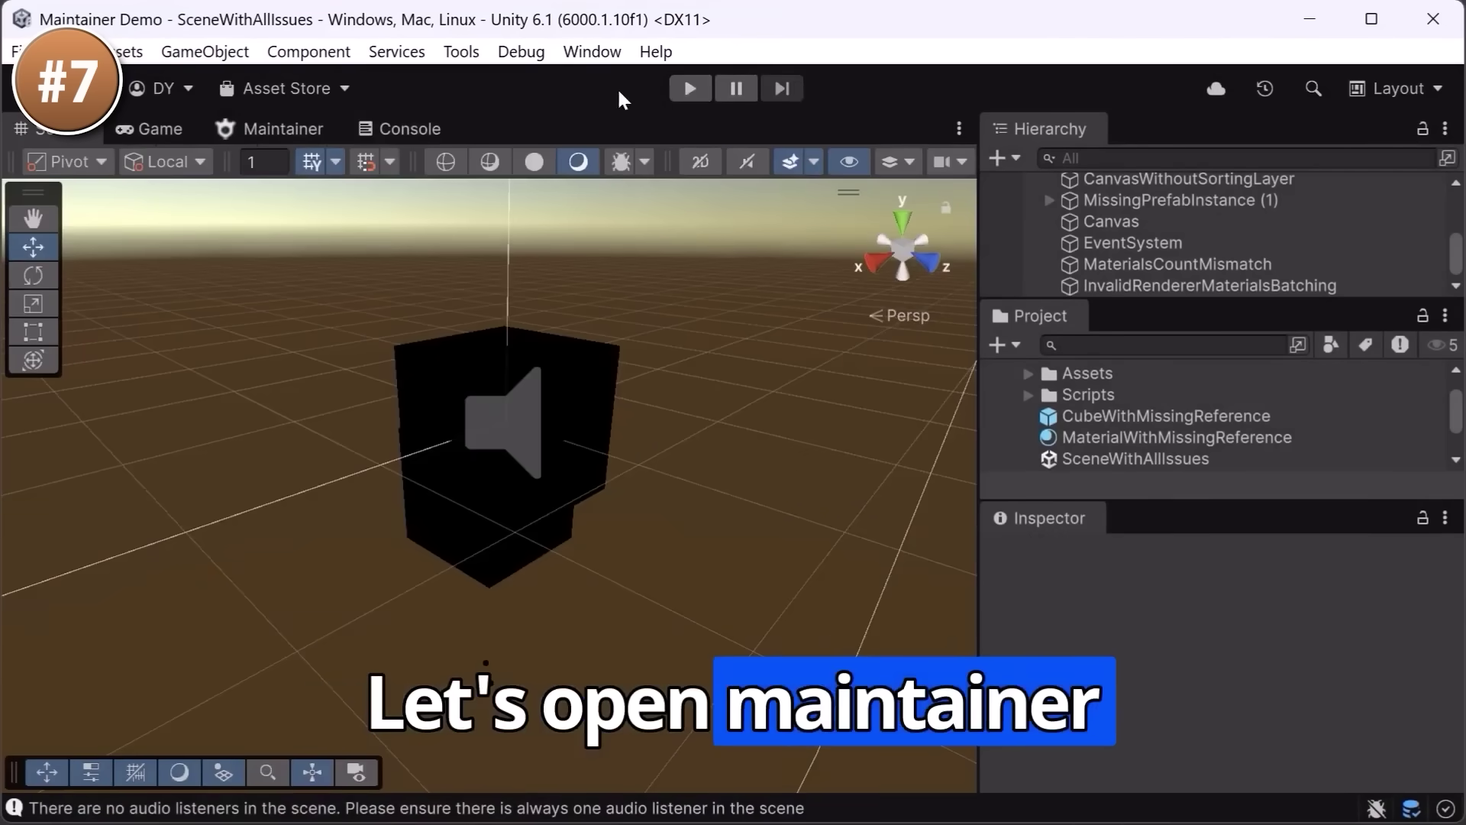
pyautogui.click(462, 51)
pyautogui.moveTo(518, 80)
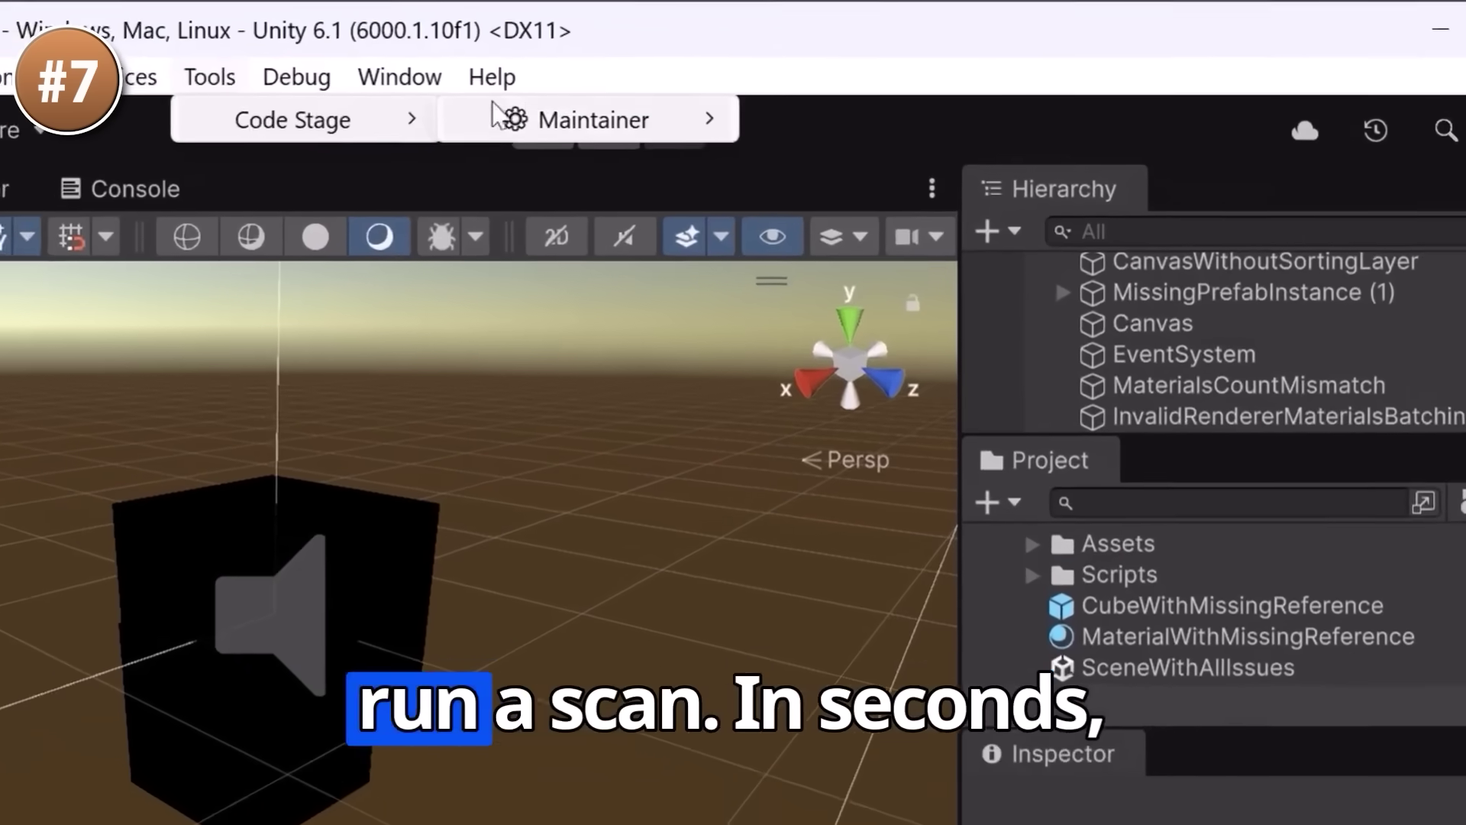
pyautogui.moveTo(725, 81)
pyautogui.click(855, 134)
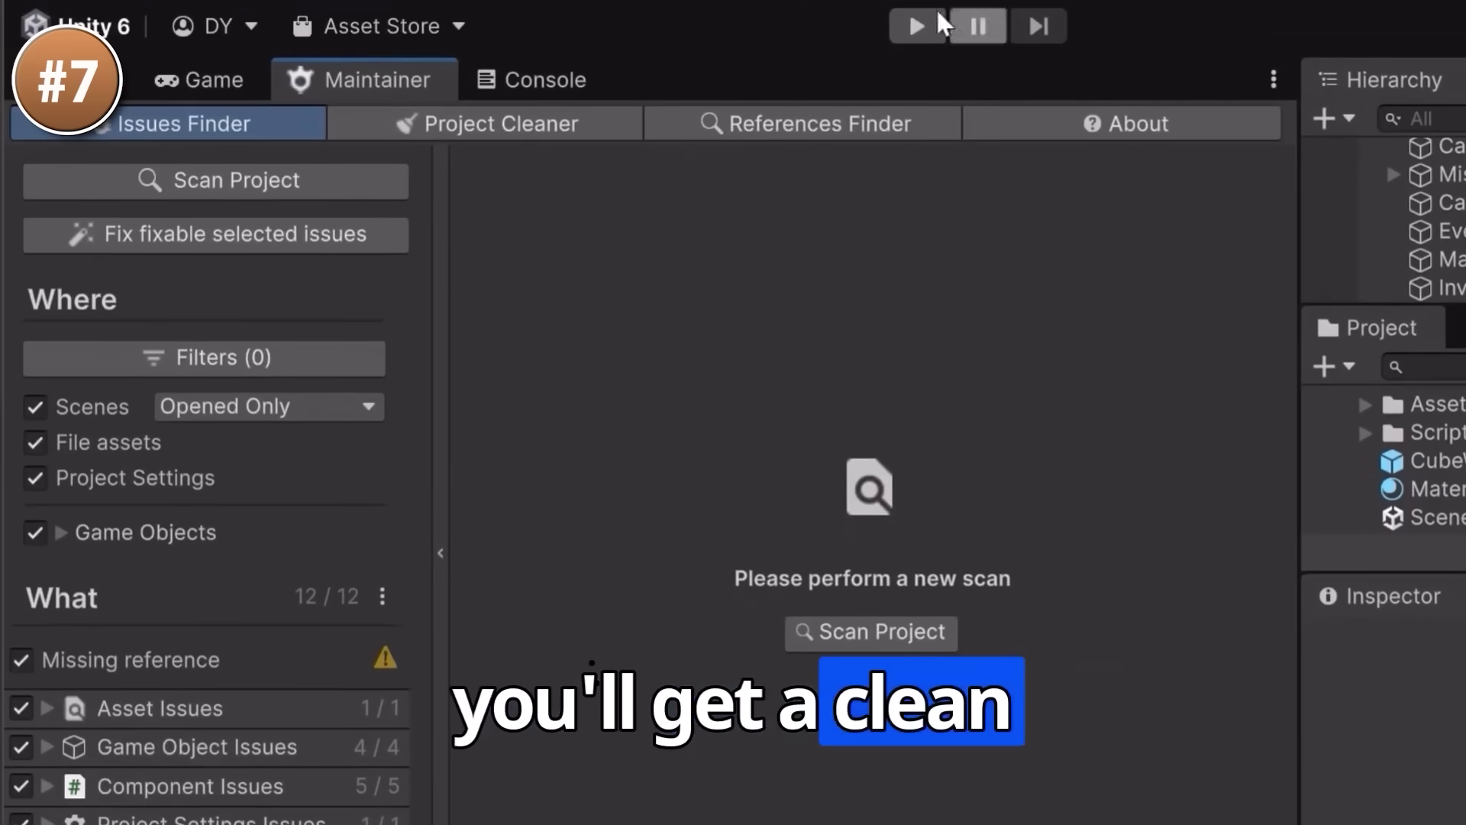
# Step: Scan the project for issues and auto-fix the selected fixable ones
pyautogui.click(187, 177)
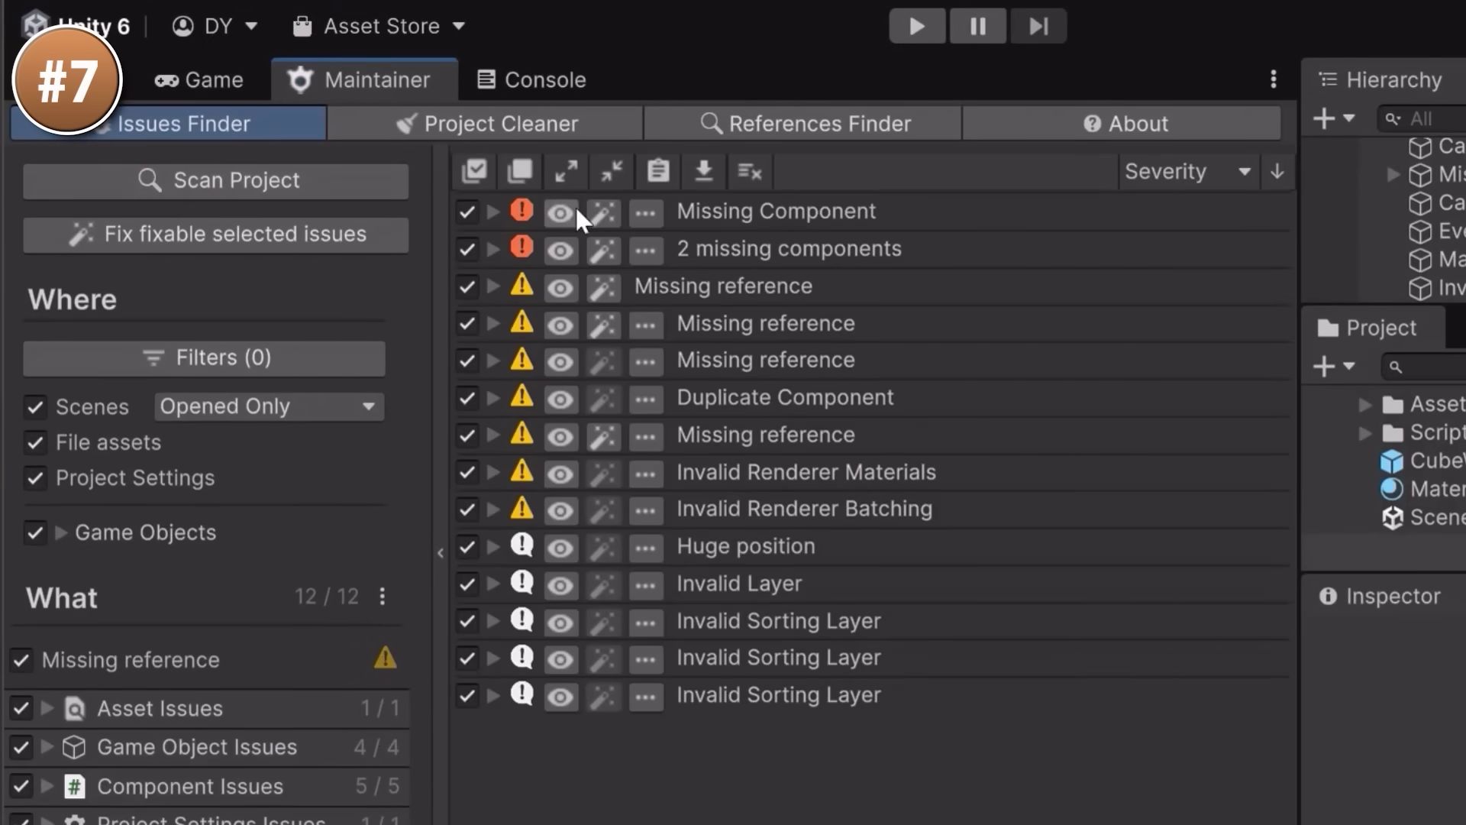
pyautogui.click(382, 233)
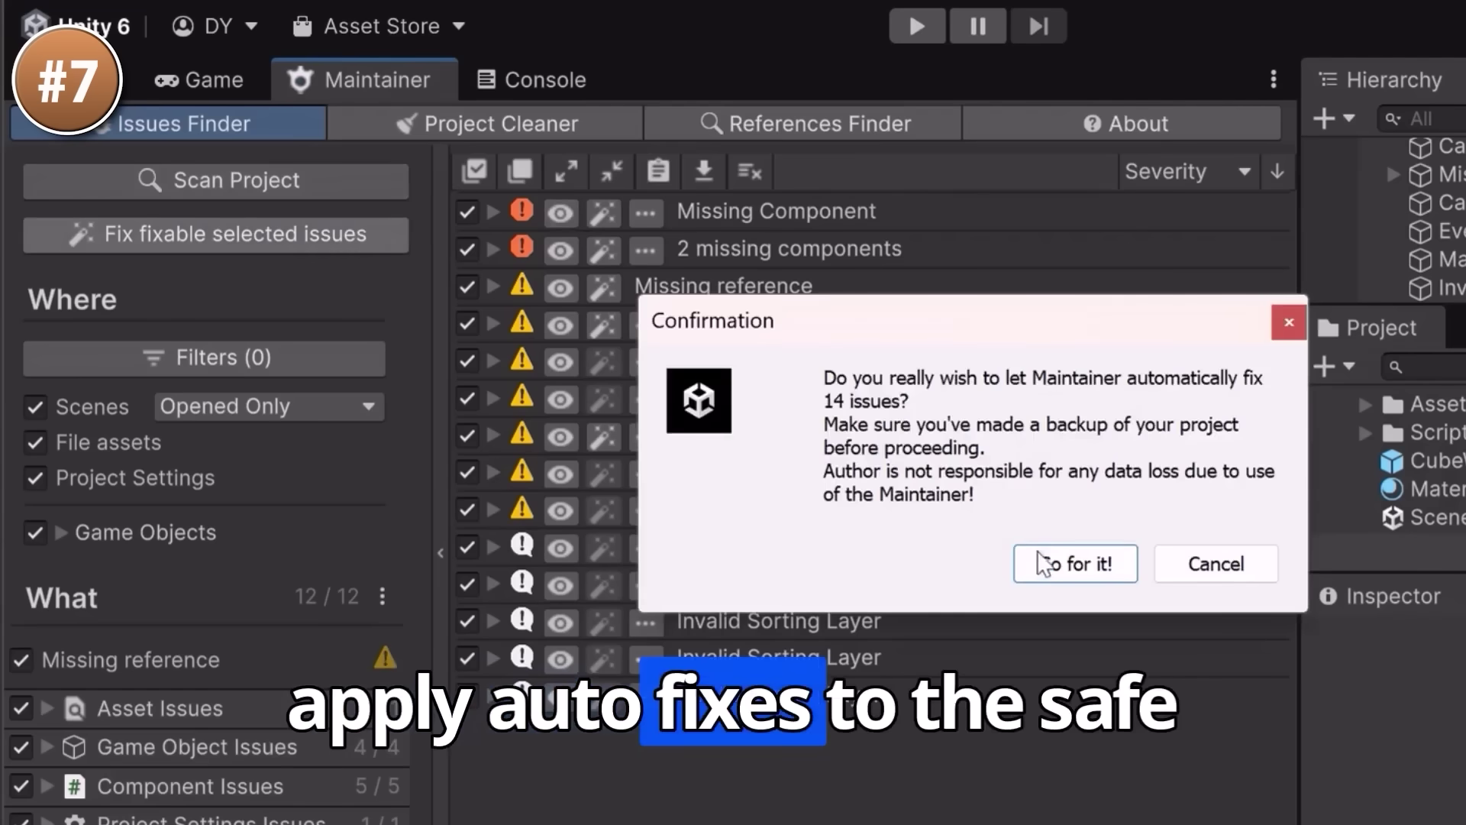
pyautogui.click(1077, 564)
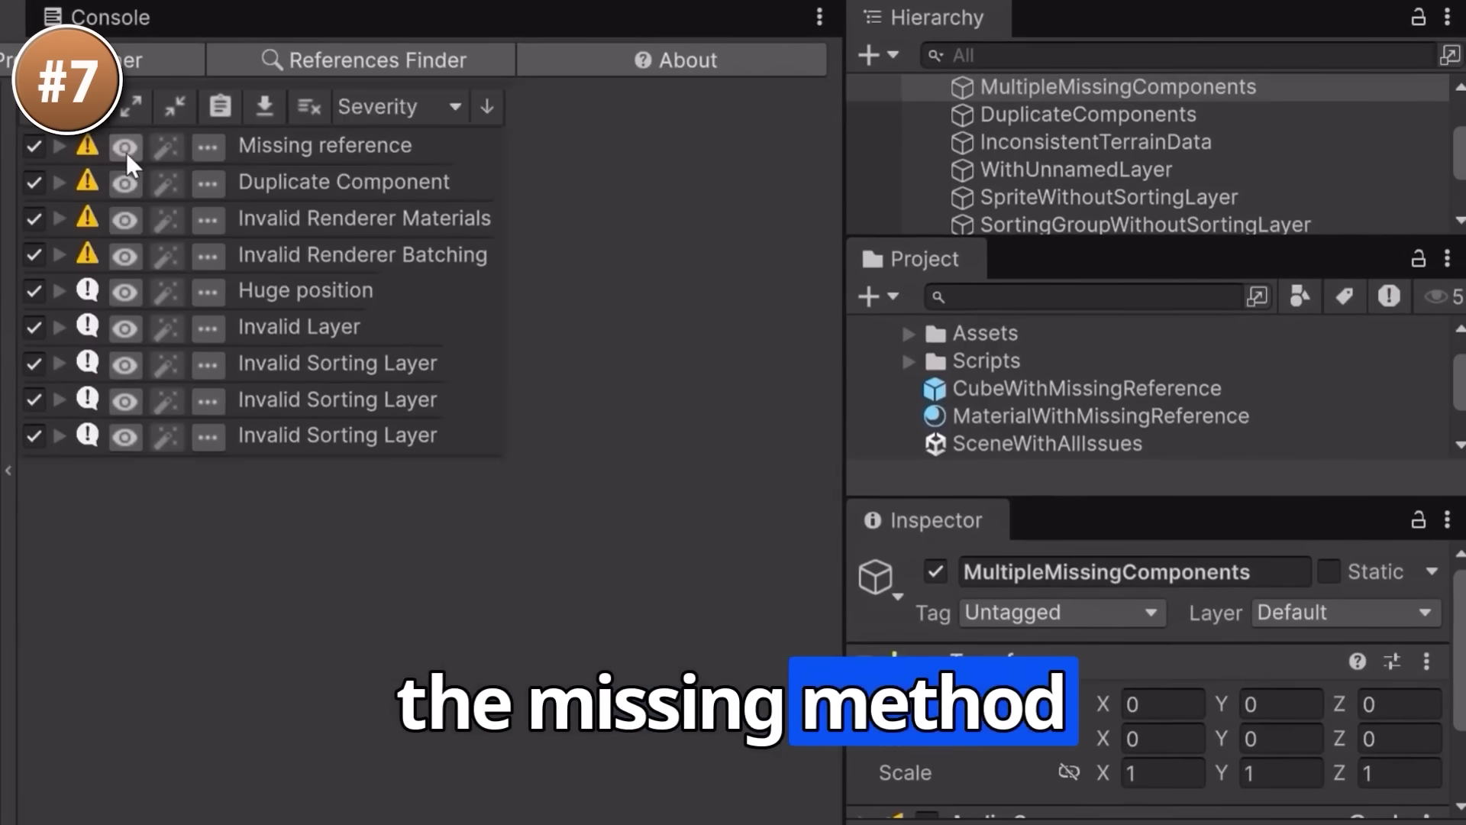
# Step: Reveal the object whose event references a missing method and inspect its function choices
pyautogui.click(561, 214)
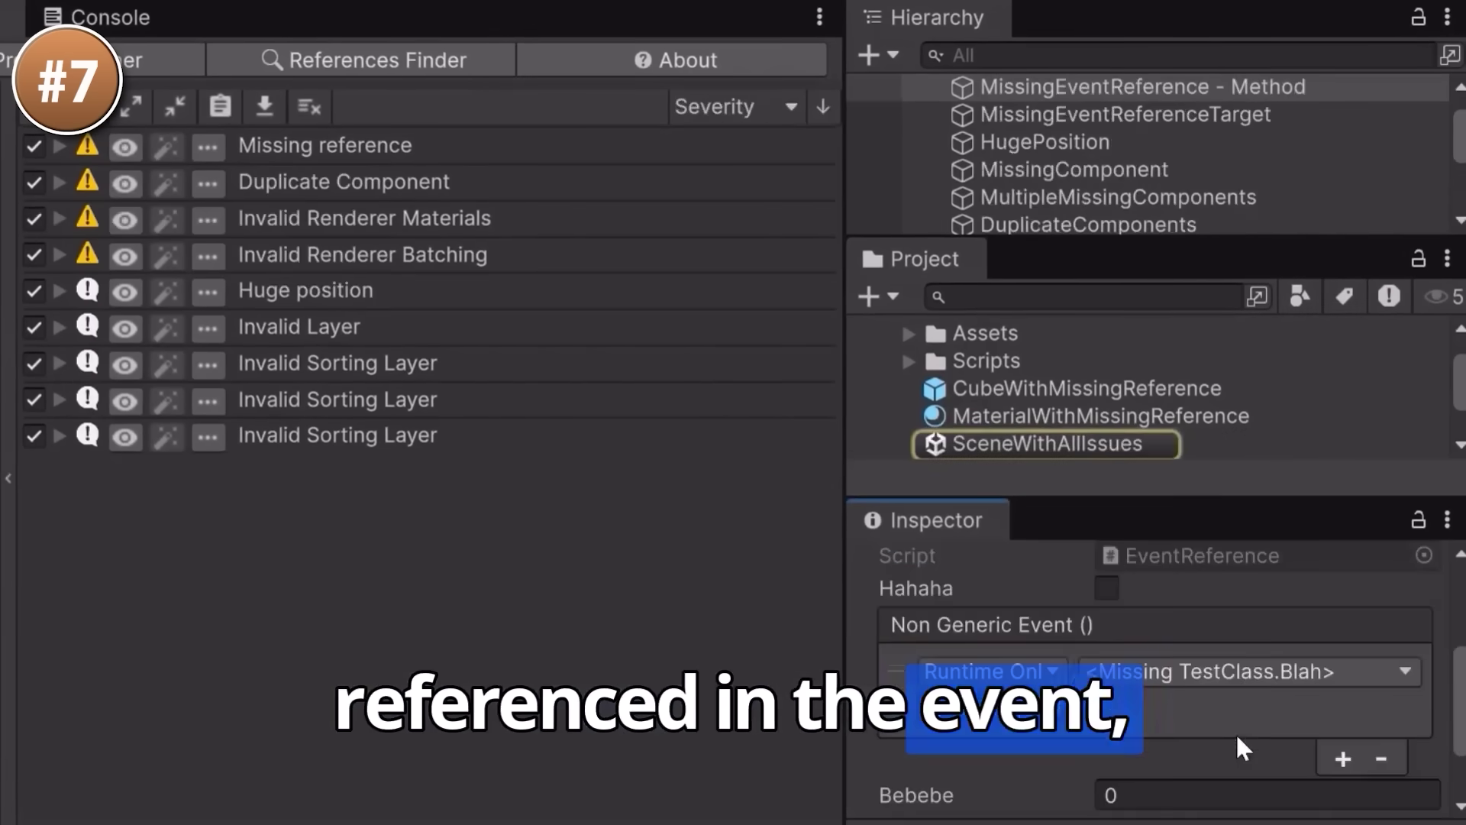
pyautogui.scroll(-5, 1236, 732)
pyautogui.click(1226, 719)
pyautogui.click(1185, 670)
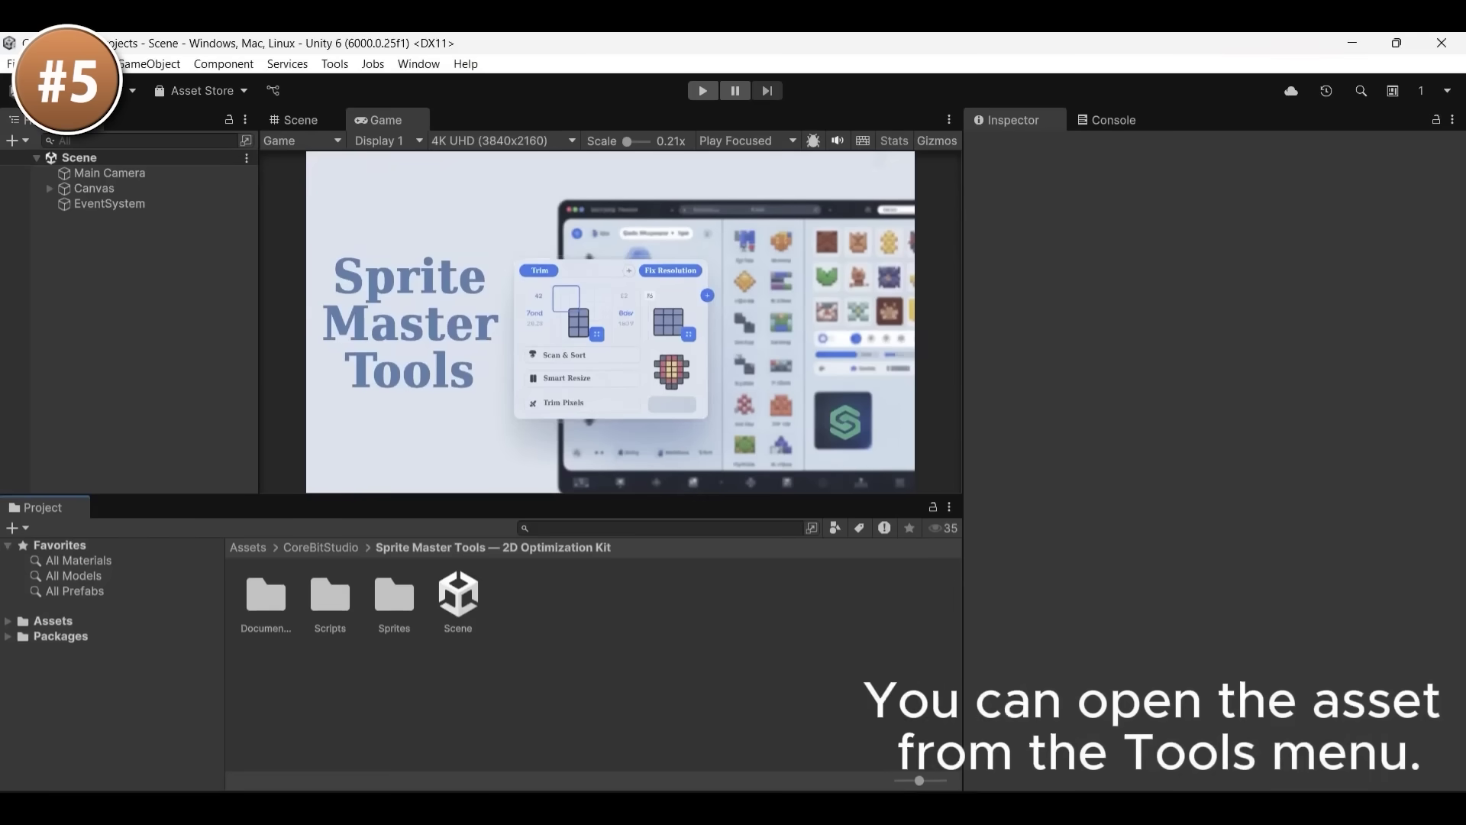
# Step: Open Sprite Master Tools and set it to Folder Mode after trying Manual Sprites
pyautogui.click(322, 64)
pyautogui.click(378, 116)
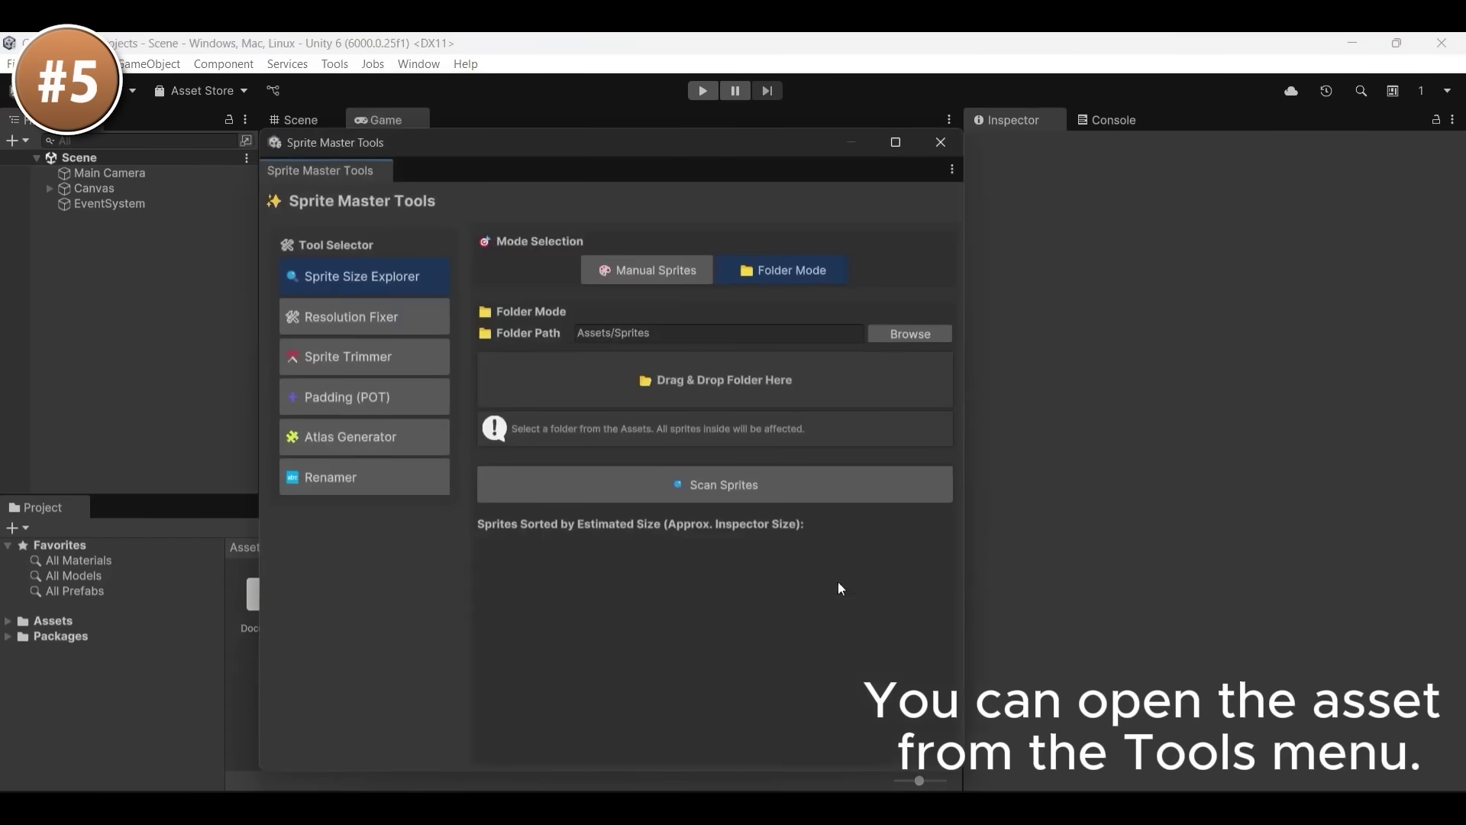
pyautogui.click(641, 267)
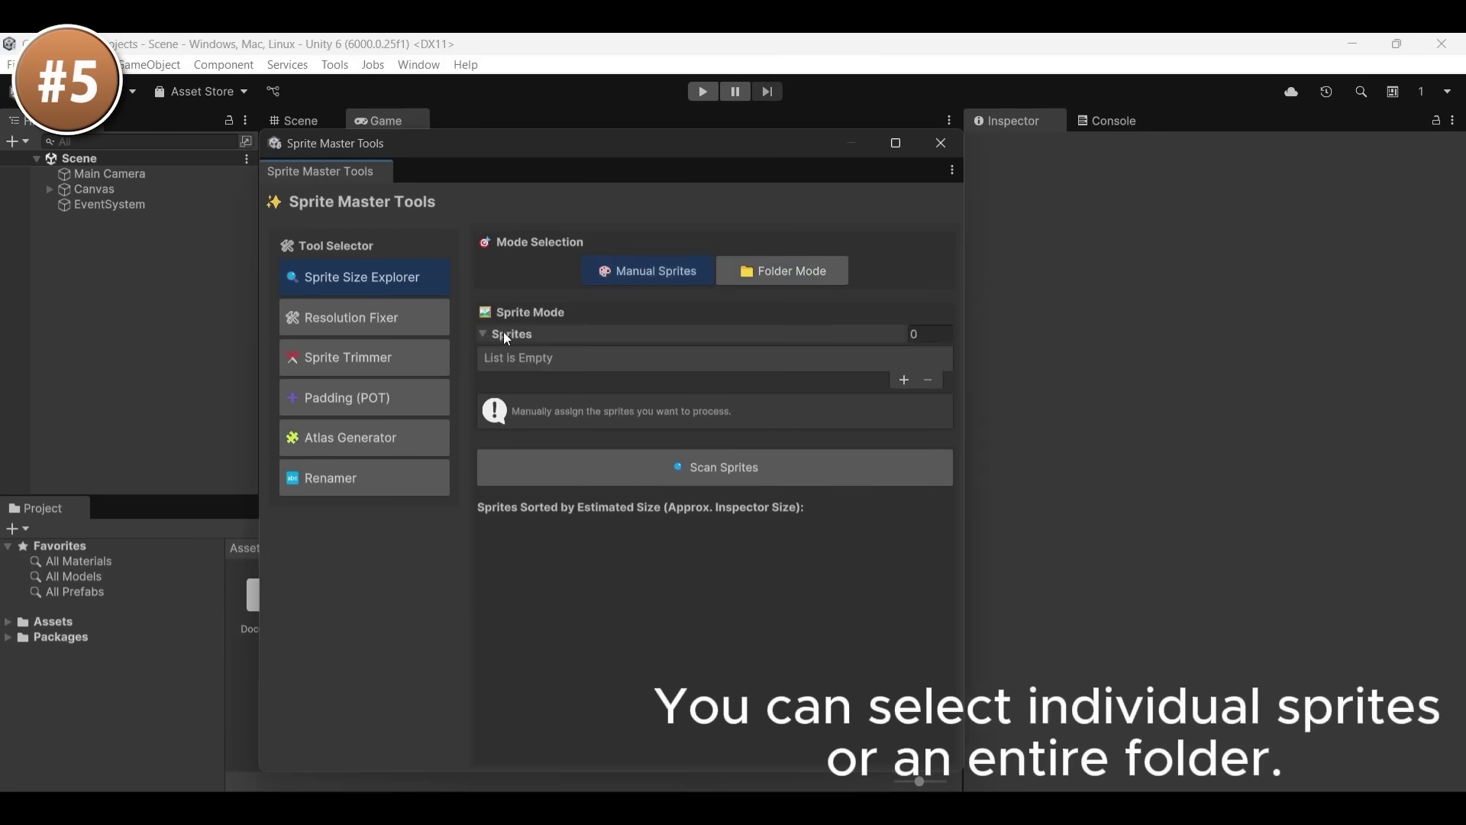
pyautogui.click(785, 268)
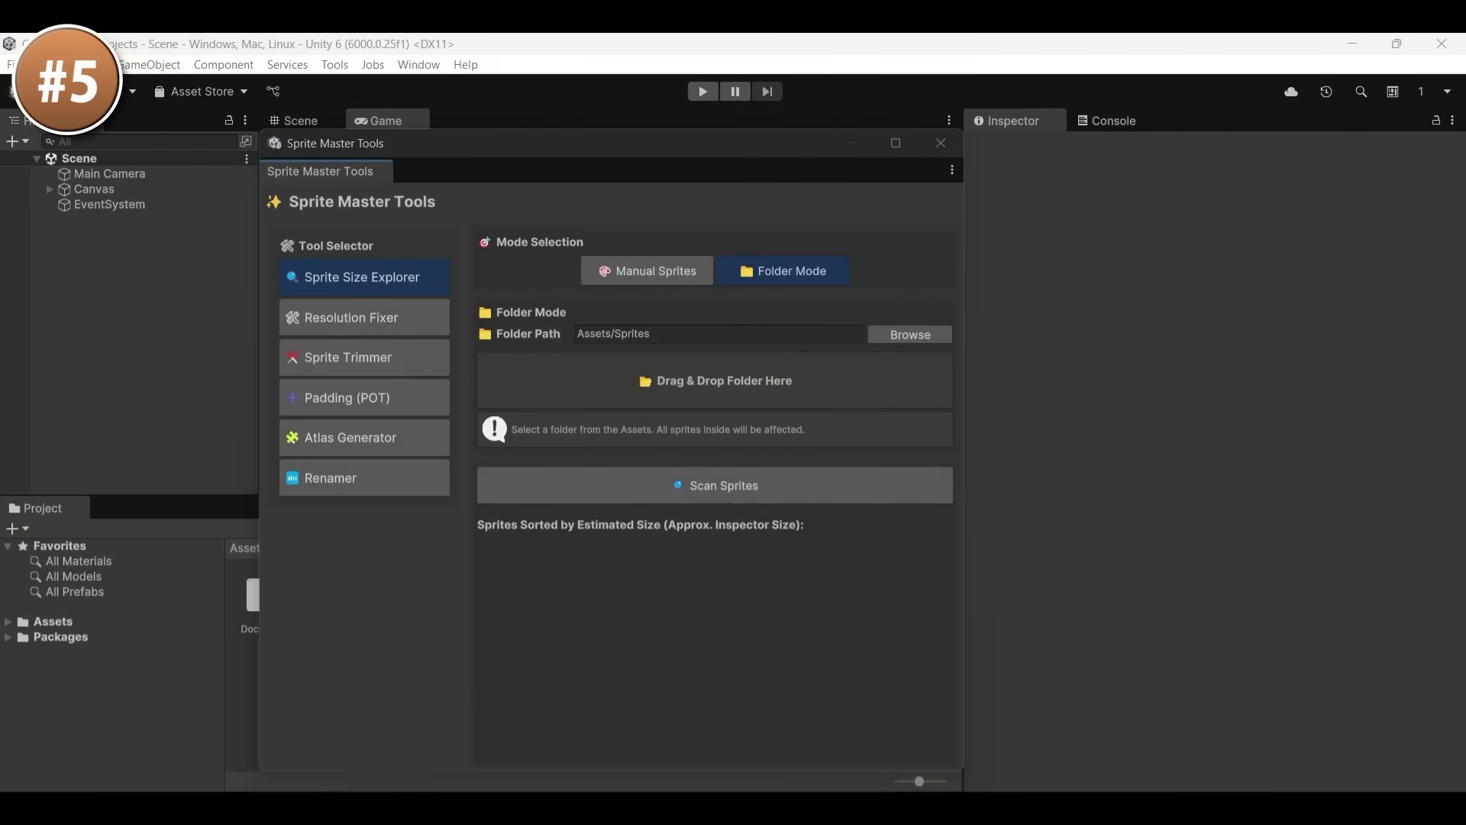
# Step: Dock Sprite Master Tools beside the Inspector, widen it, and drag in the Sprites folder
pyautogui.moveTo(321, 171); pyautogui.dragTo(1110, 116)
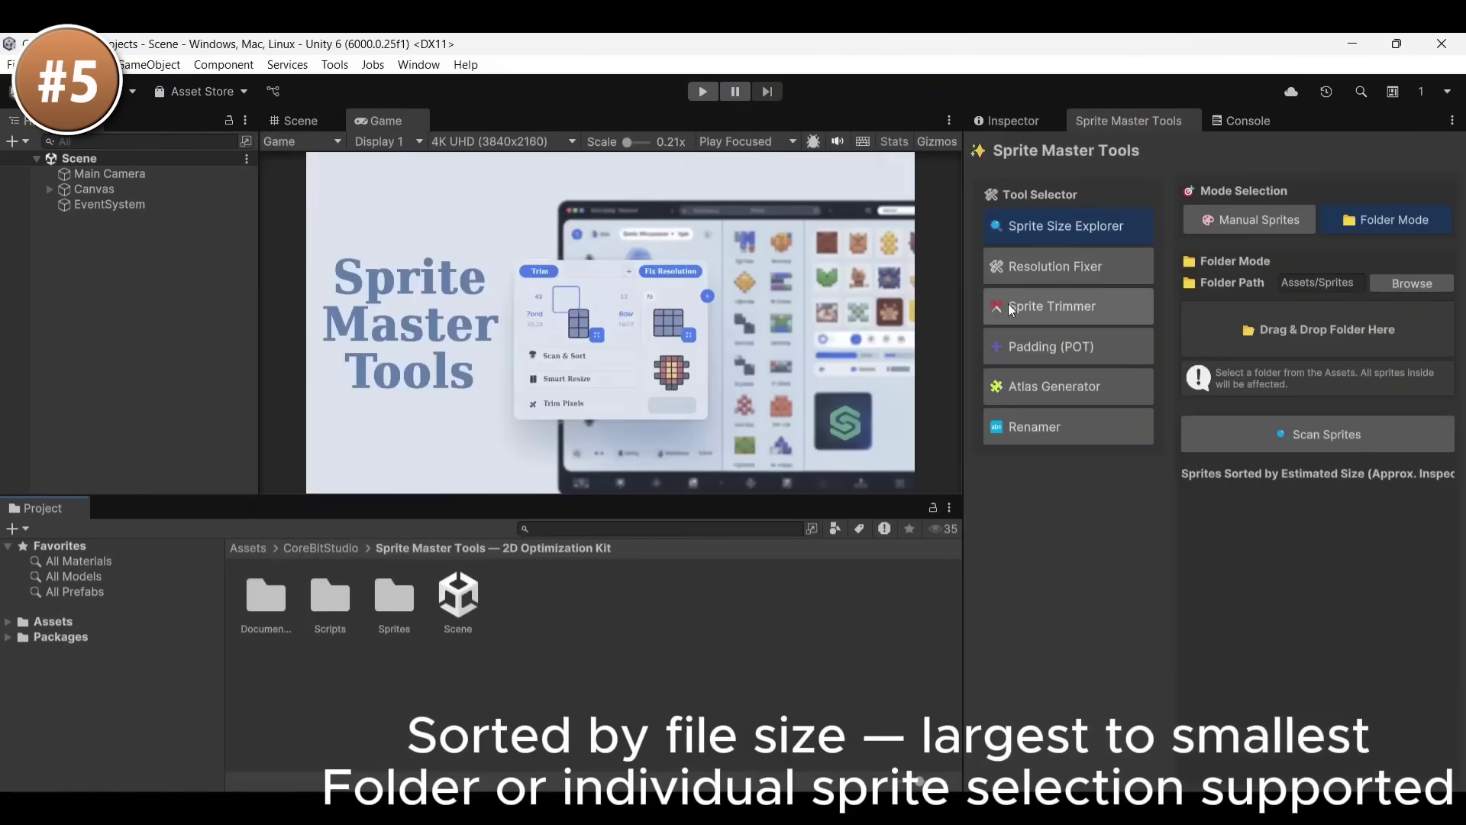
pyautogui.moveTo(964, 306); pyautogui.dragTo(732, 305)
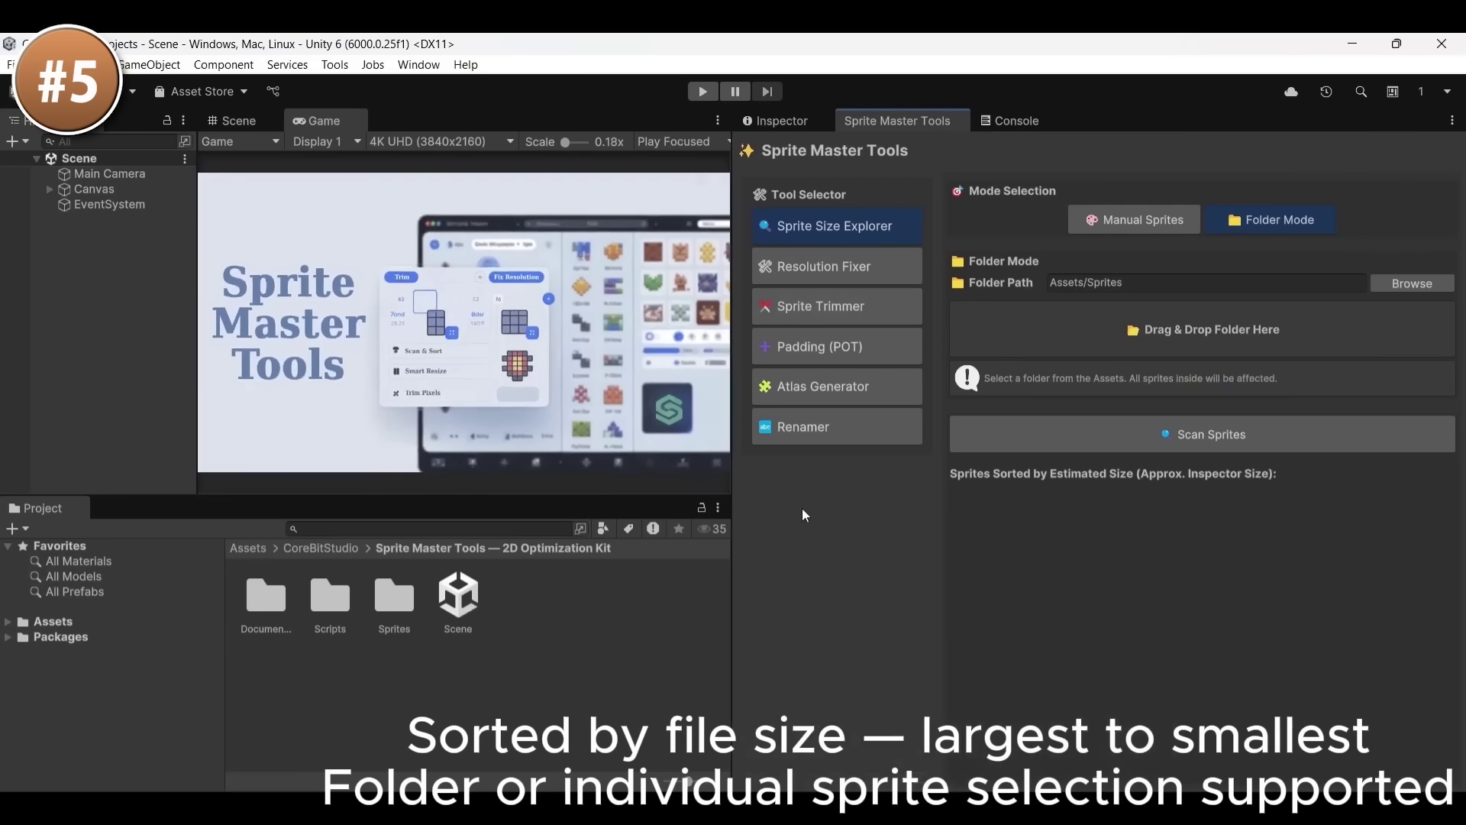
pyautogui.moveTo(387, 607); pyautogui.dragTo(825, 585)
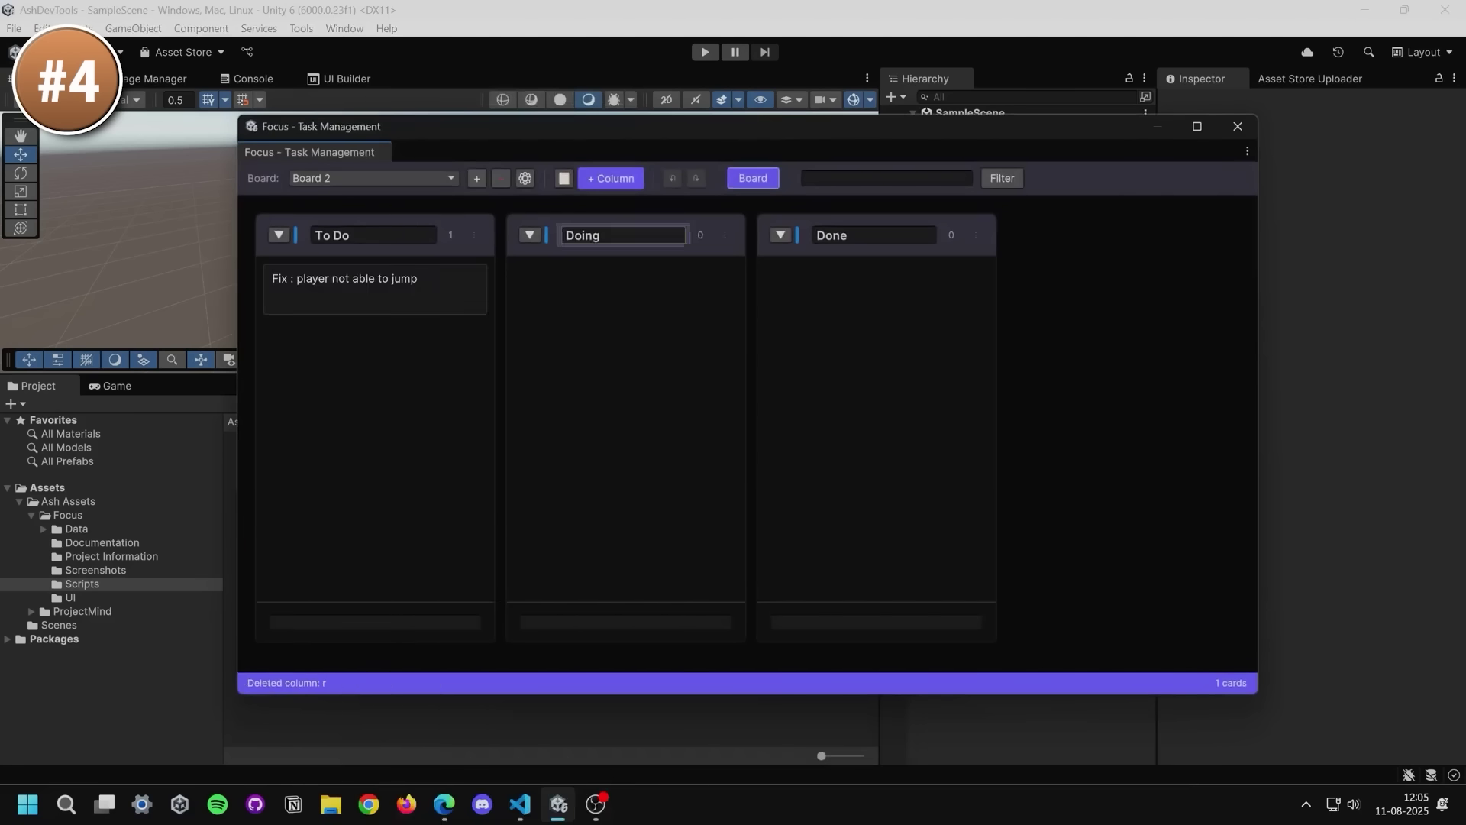
# Step: Add a Review column, then move Implement Weather System through Code Review into Done on Turbo Racing Championship
pyautogui.click(609, 178)
pyautogui.write('Review')
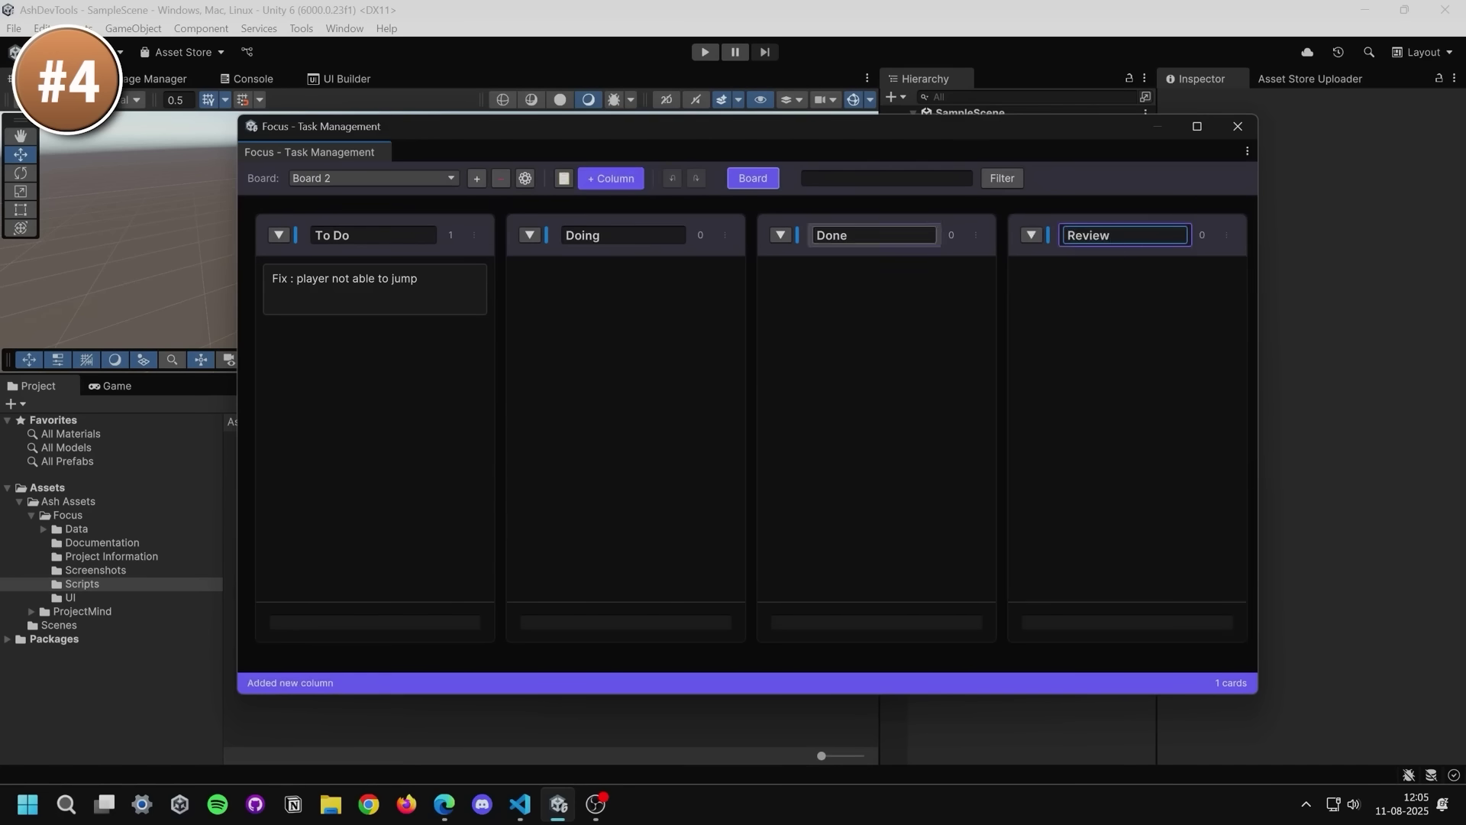
pyautogui.click(419, 181)
pyautogui.click(409, 200)
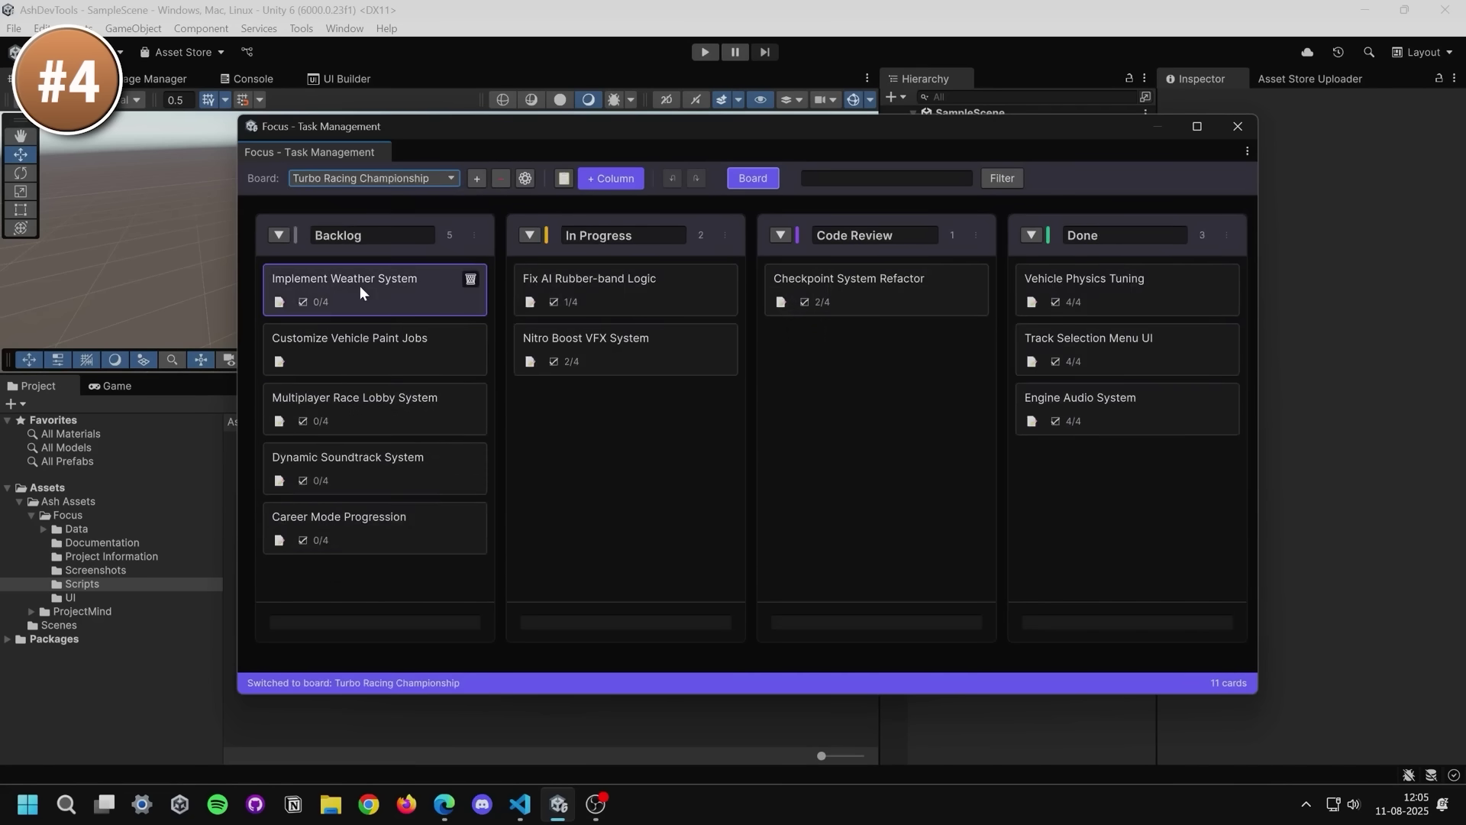
pyautogui.moveTo(360, 287); pyautogui.dragTo(857, 462)
pyautogui.moveTo(878, 348); pyautogui.dragTo(1130, 535)
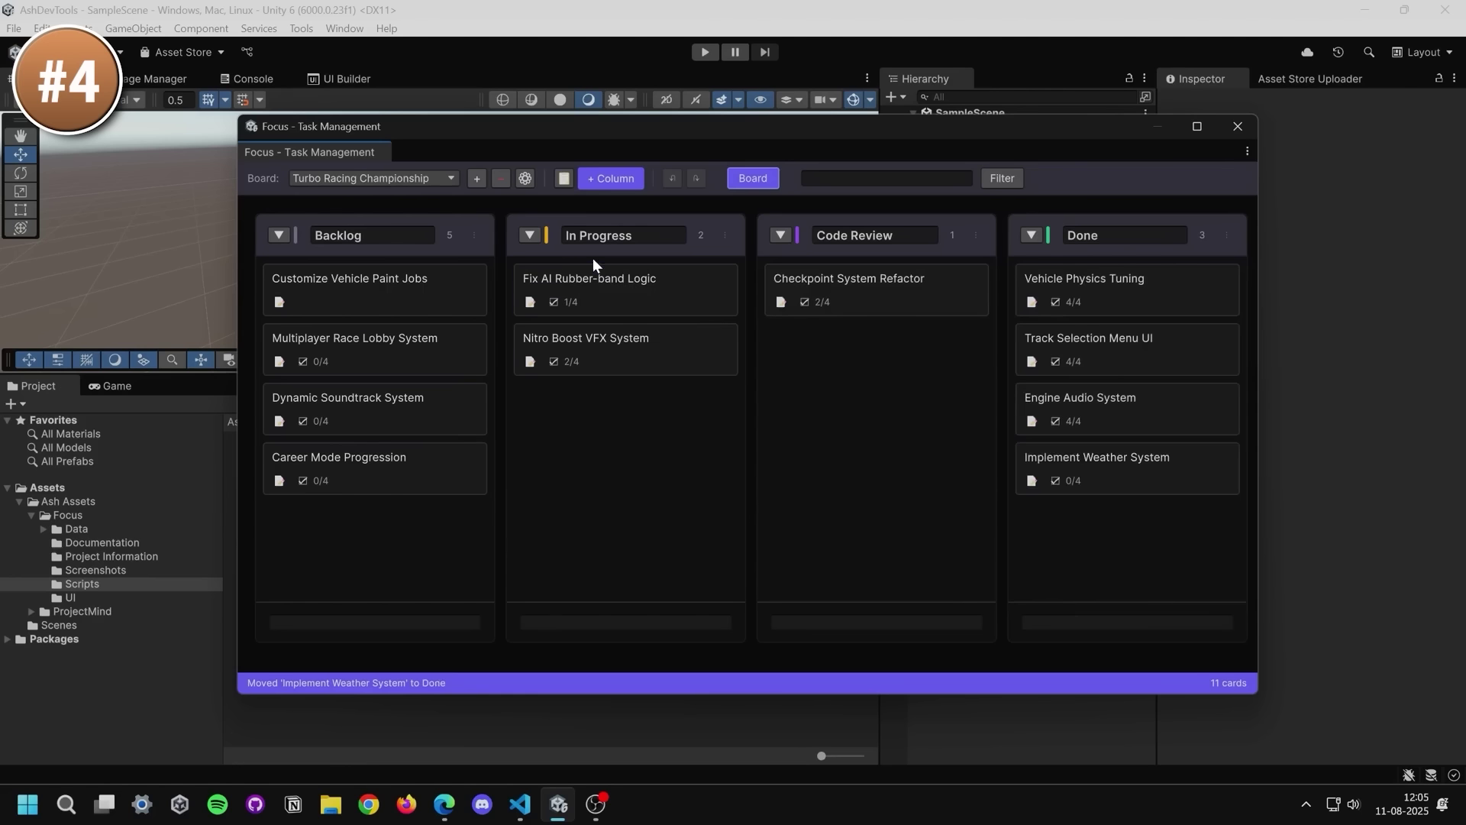
# Step: Browse the Agile Board, Bug Tracking and Content Pipeline templates in the Template Library
pyautogui.click(563, 178)
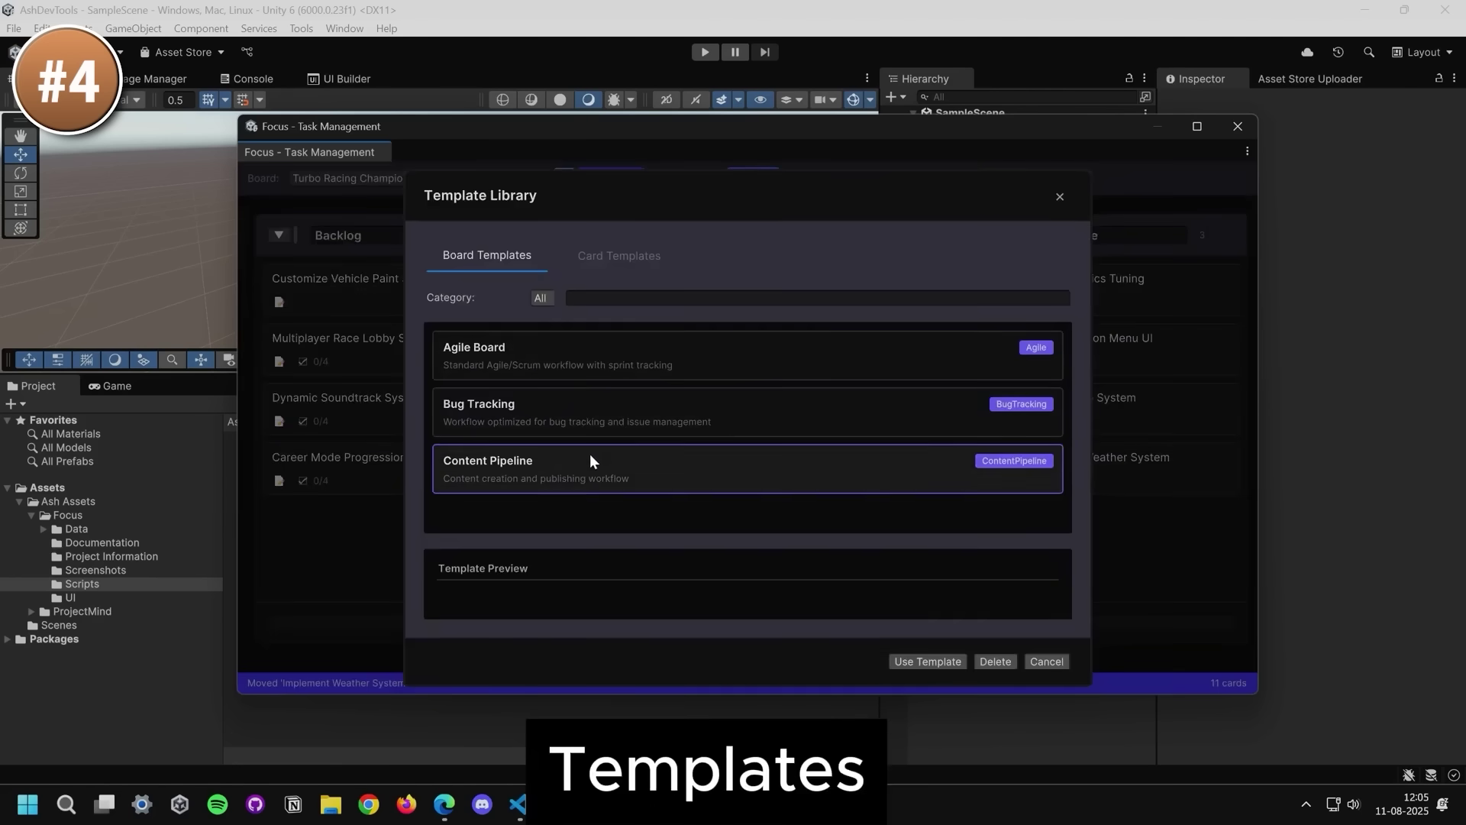
pyautogui.click(625, 343)
pyautogui.click(620, 415)
pyautogui.click(620, 466)
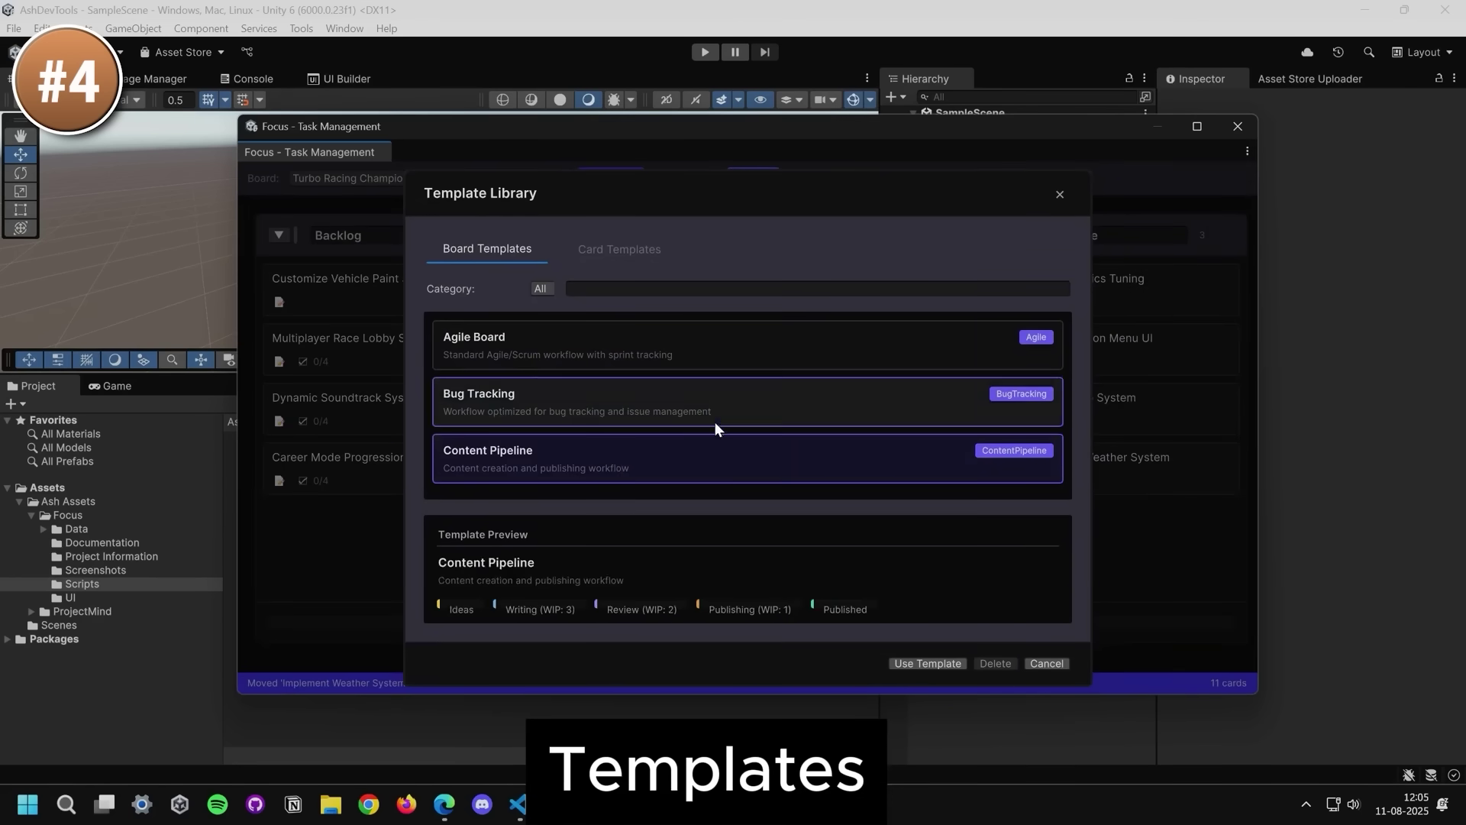
pyautogui.click(1060, 193)
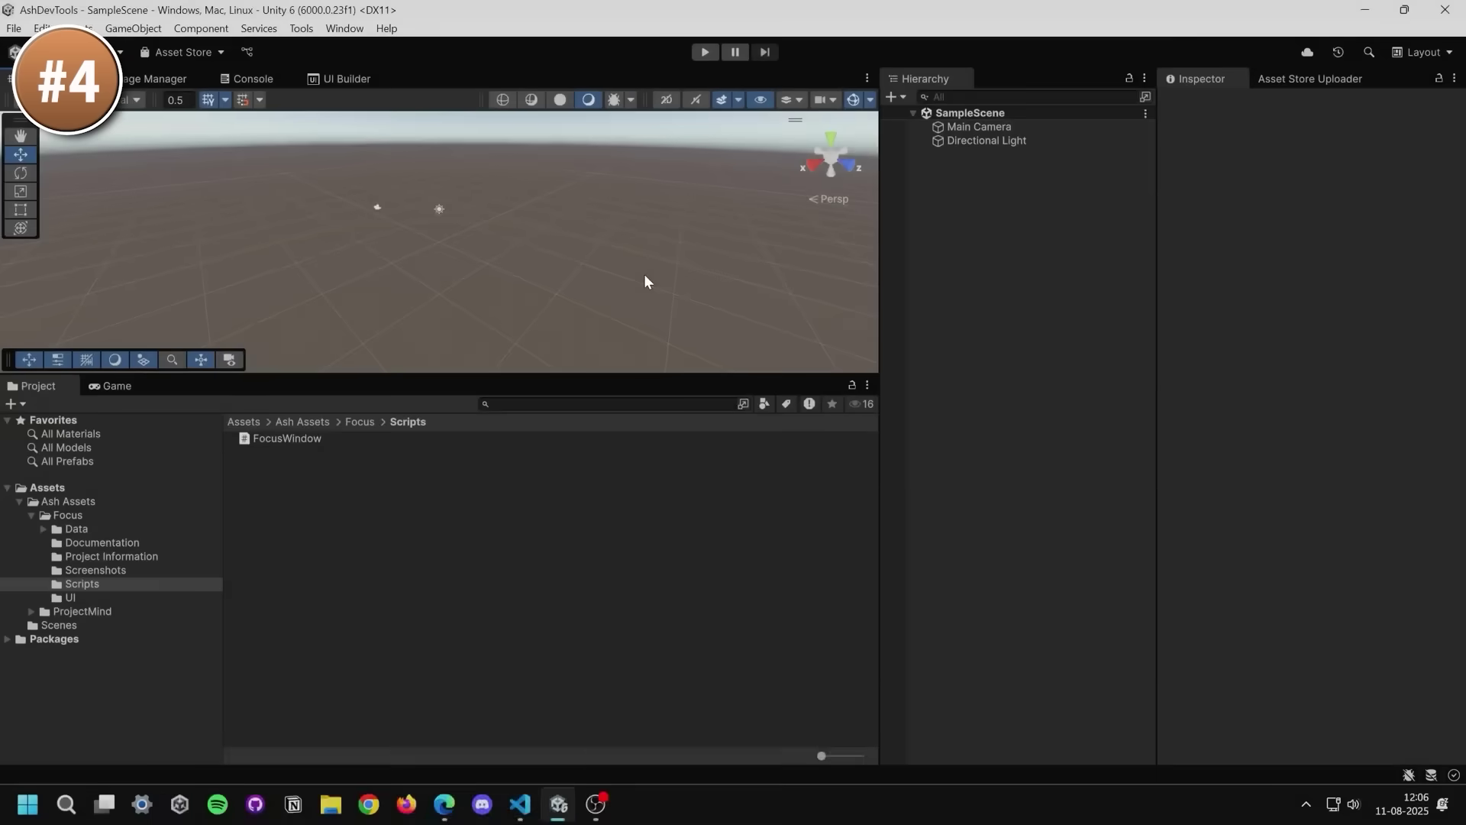
# Step: Quick-capture a card titled 'Bug Fix : Car not able to drive' described 'Input system might have a bug.....'
pyautogui.hotkey('ctrl', 'F12')
pyautogui.write('Bug Fix')
pyautogui.write(': Car not able to')
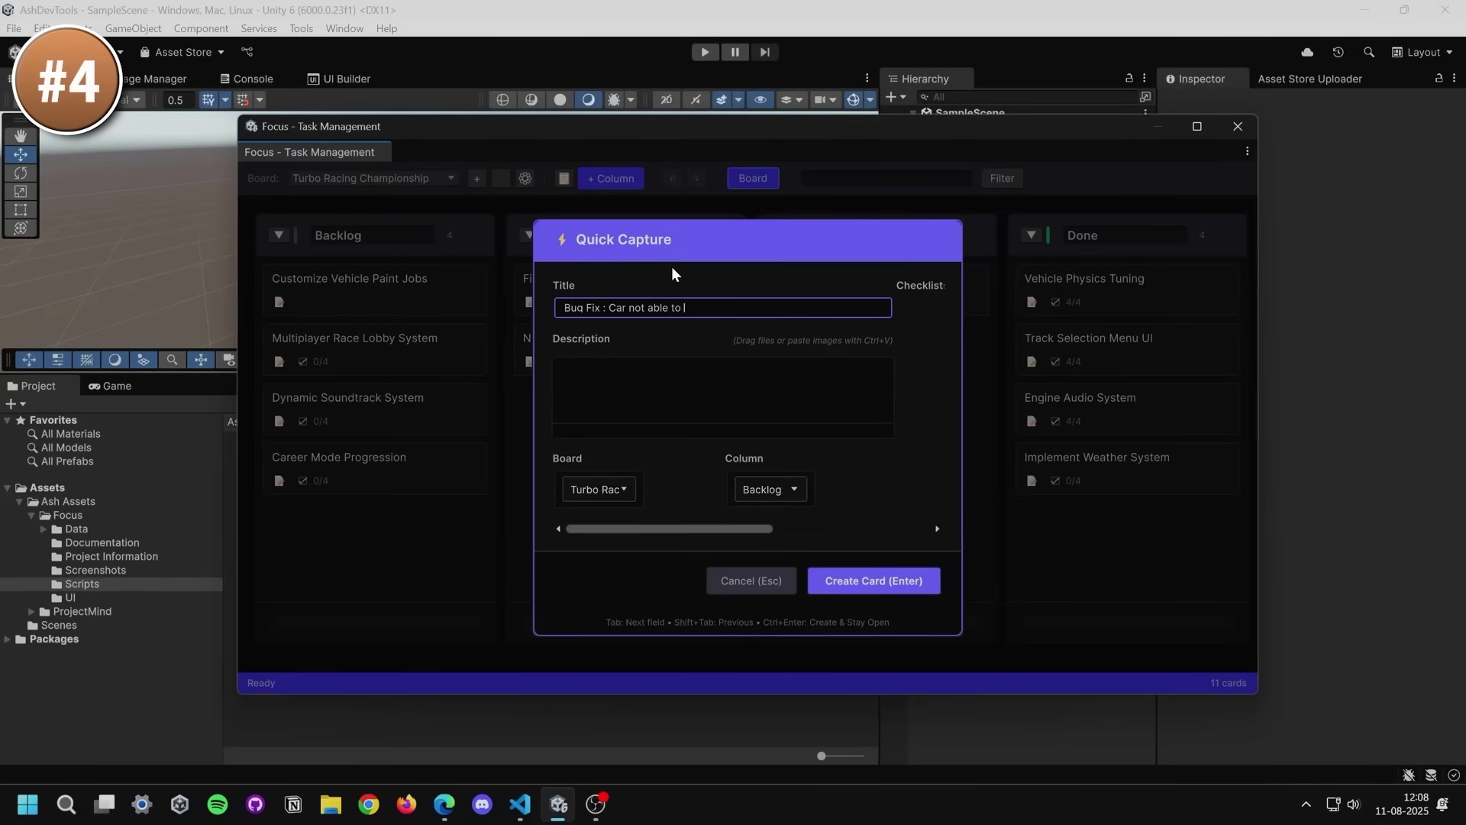
pyautogui.write(' drive')
pyautogui.press('Tab')
pyautogui.write('Input system might have a bug')
pyautogui.write('.....')
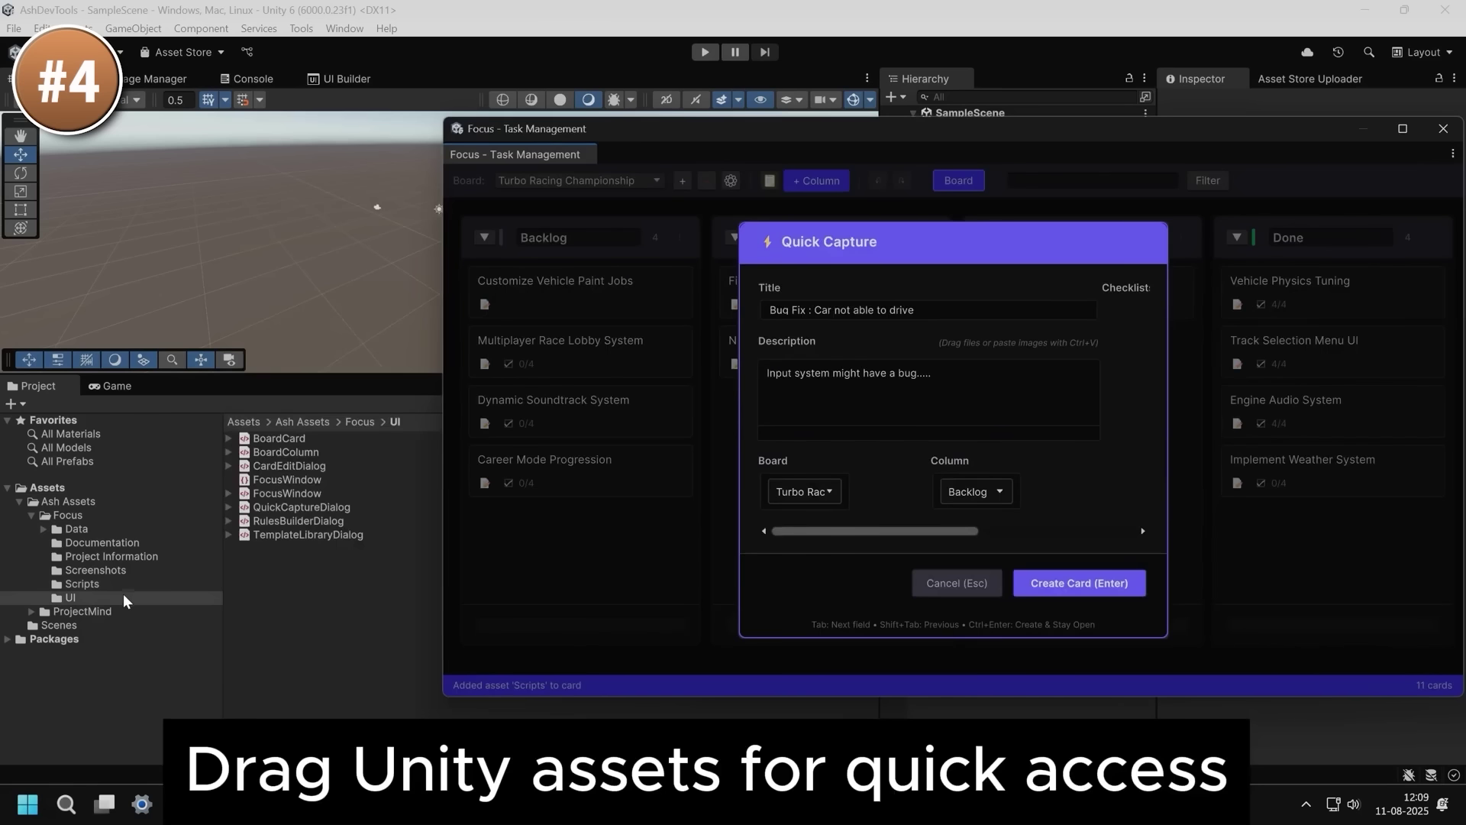
# Step: Attach the UI folder, TemplateLibraryDialog, FocusWindow and SampleScene to the card's description
pyautogui.moveTo(69, 597); pyautogui.dragTo(794, 428)
pyautogui.moveTo(709, 491); pyautogui.dragTo(851, 431)
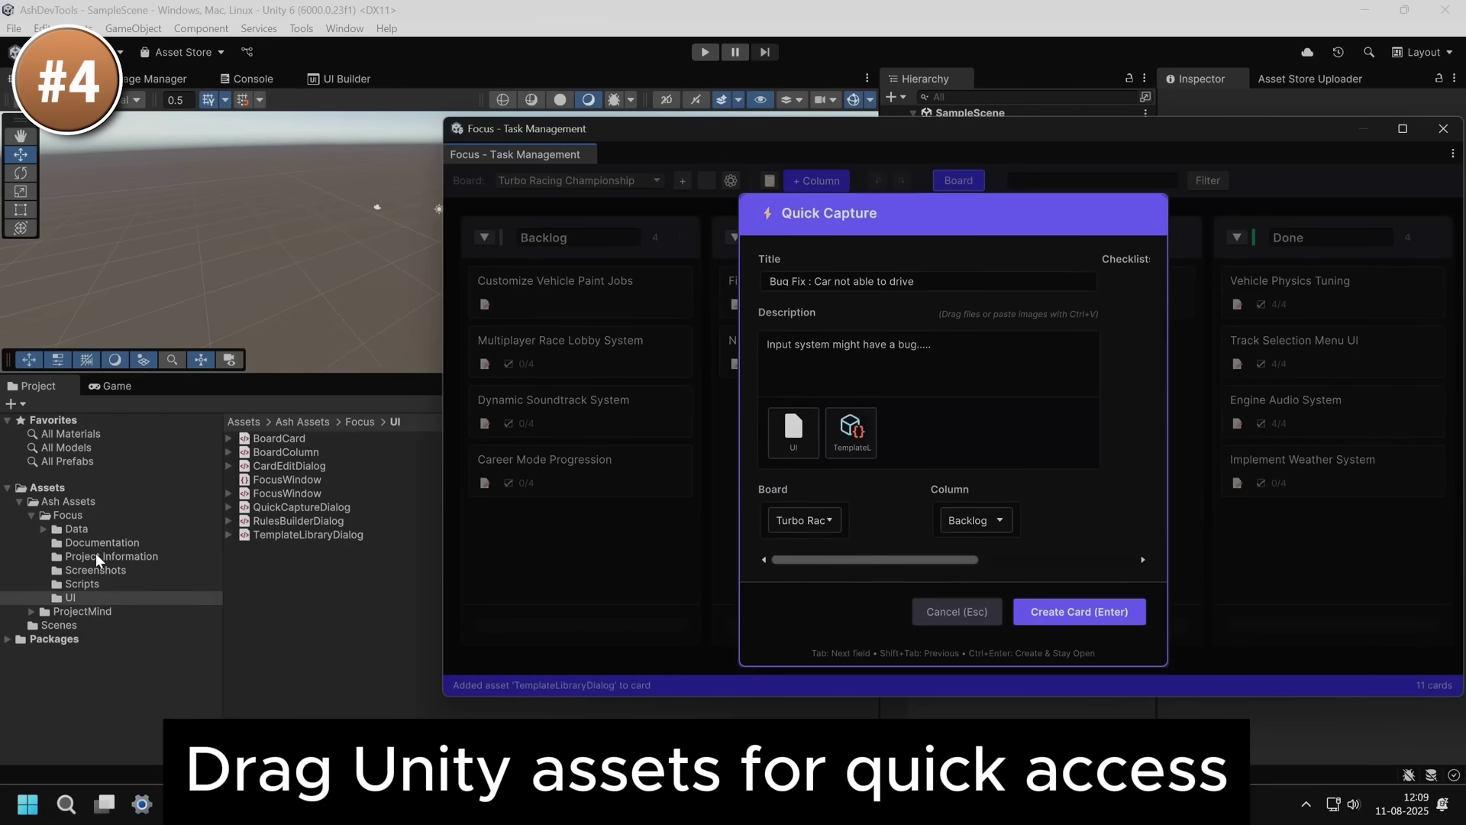
pyautogui.click(90, 583)
pyautogui.moveTo(287, 438); pyautogui.dragTo(908, 428)
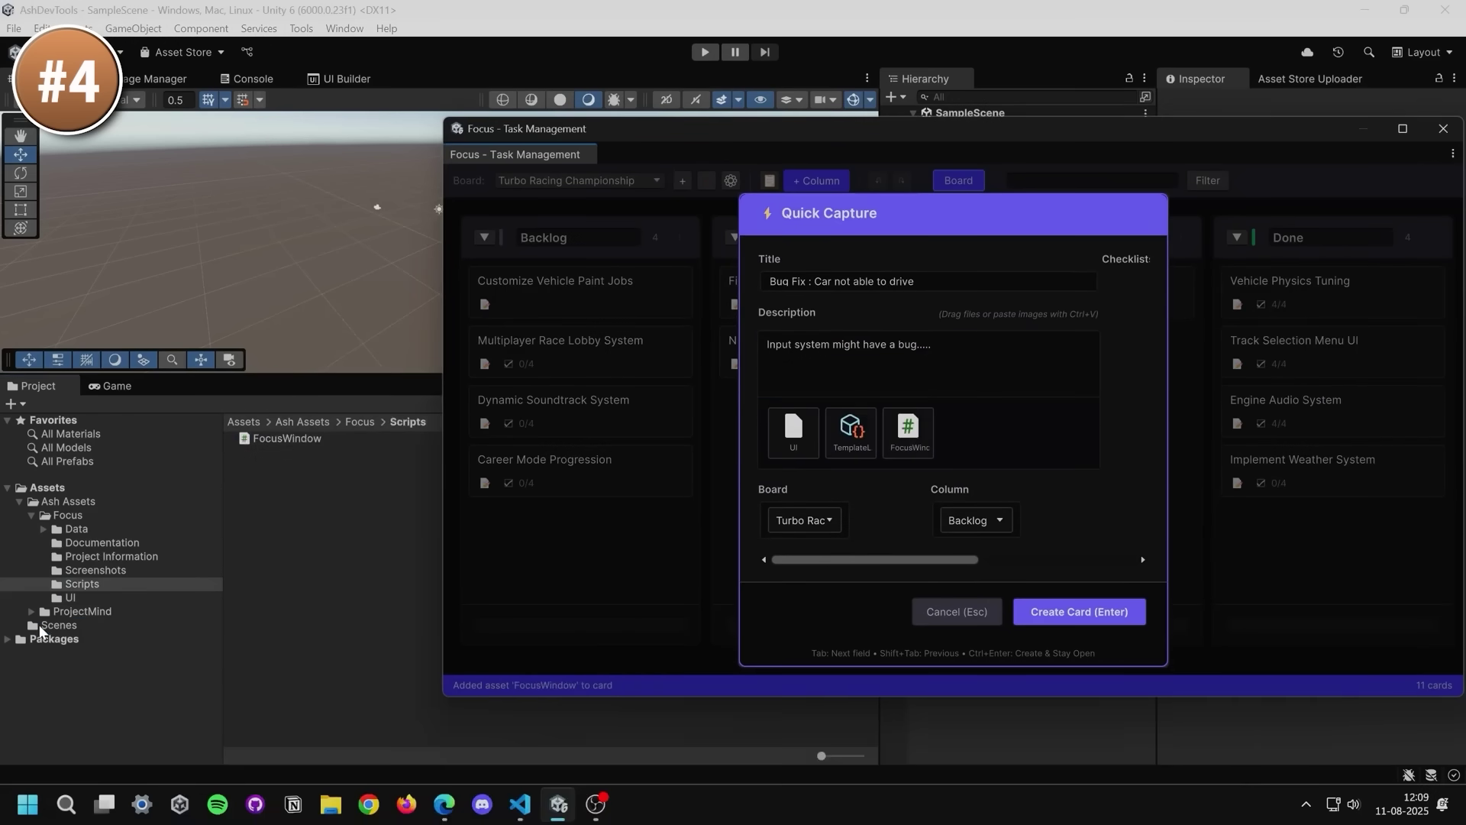
pyautogui.click(57, 624)
pyautogui.moveTo(285, 437); pyautogui.dragTo(946, 432)
# Step: Keep the card on Turbo Racing Championship in Backlog and create it
pyautogui.click(797, 527)
pyautogui.click(825, 544)
pyautogui.click(993, 522)
pyautogui.click(1069, 608)
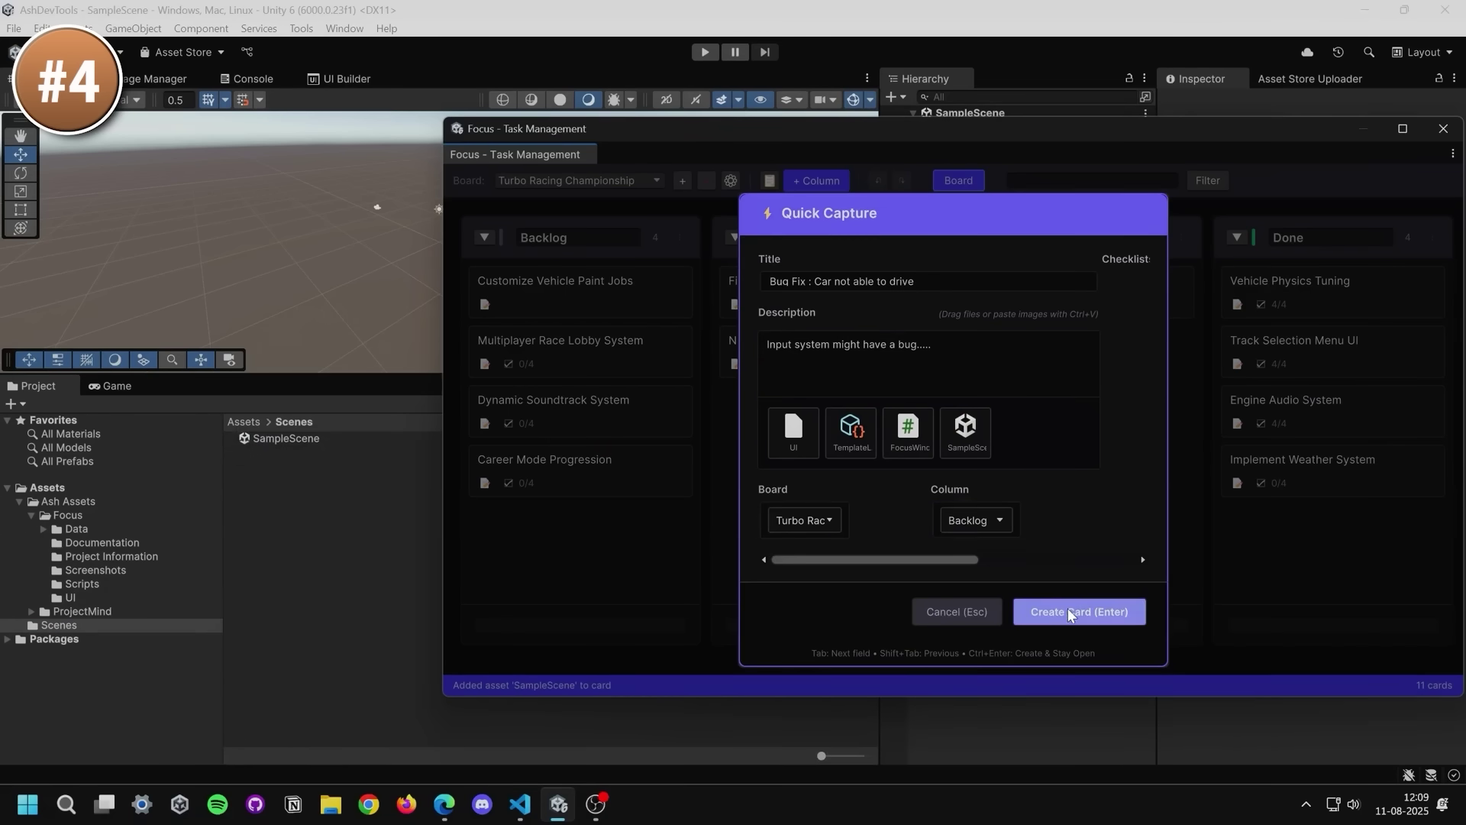
pyautogui.click(1069, 608)
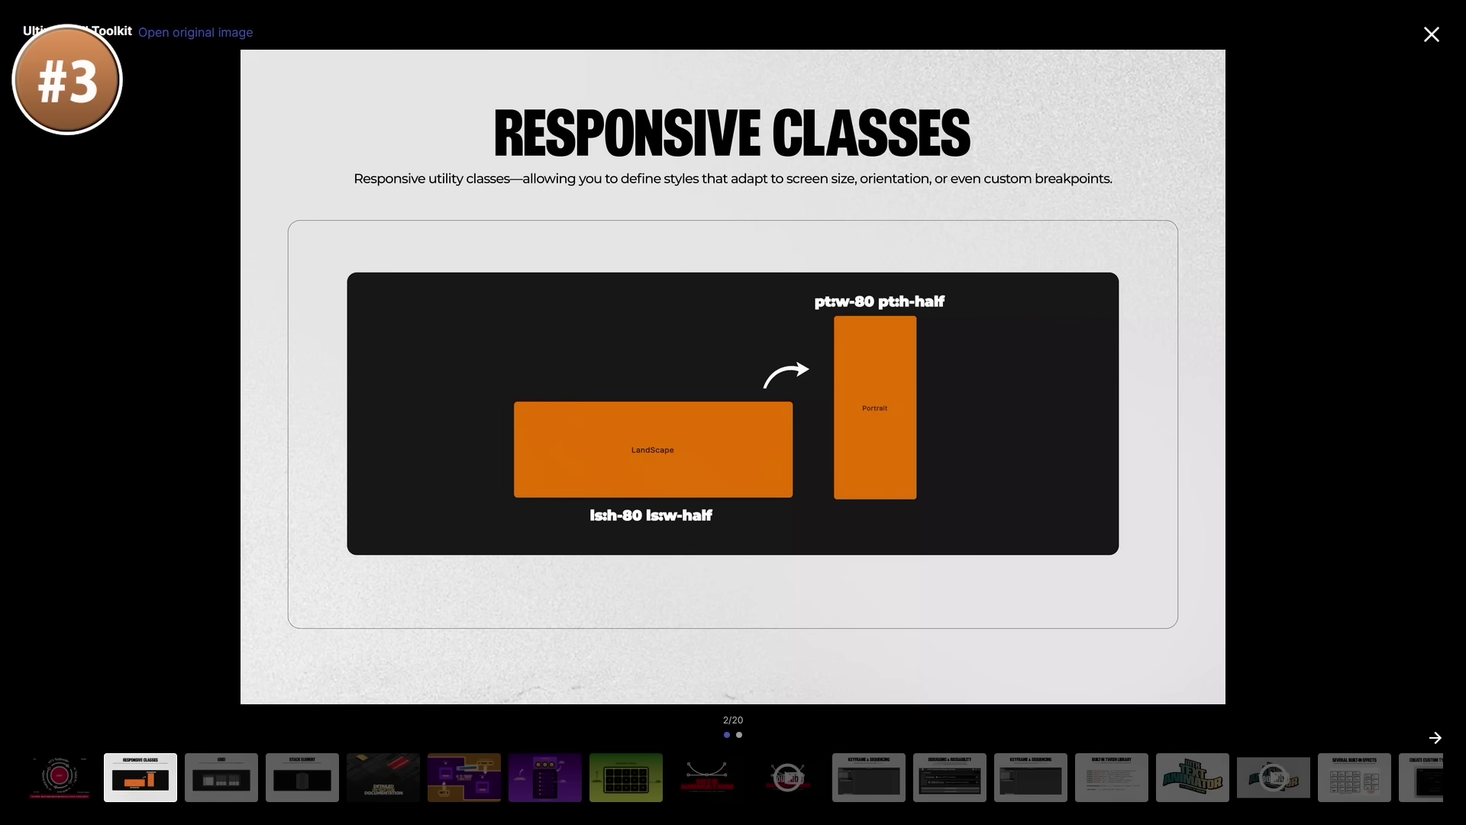
# Step: Step through the UI Toolkit gallery images, from Grid to Keyframe & Sequencing (image 11/20)
pyautogui.press('Right')
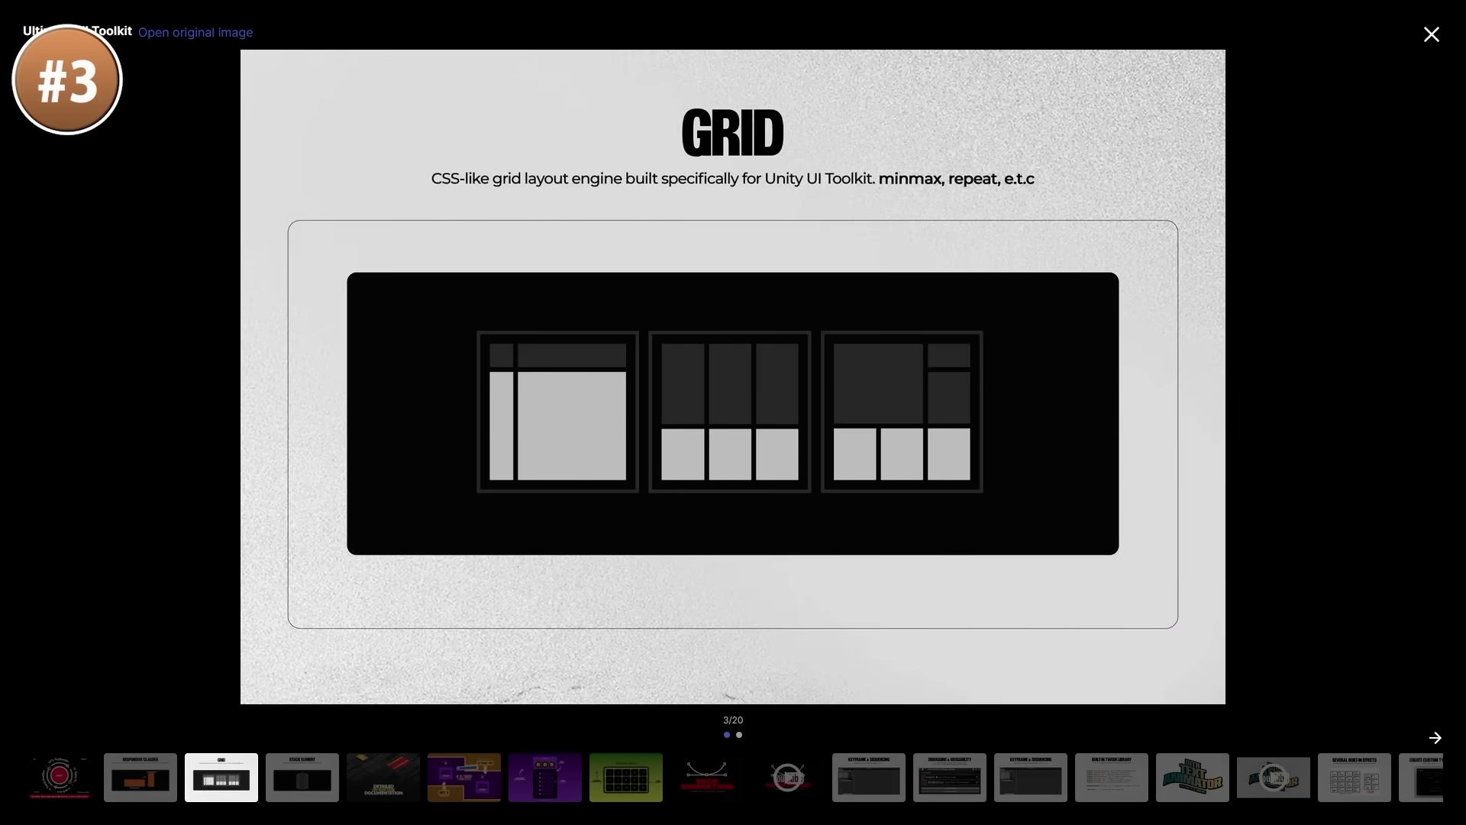
pyautogui.press('Right')
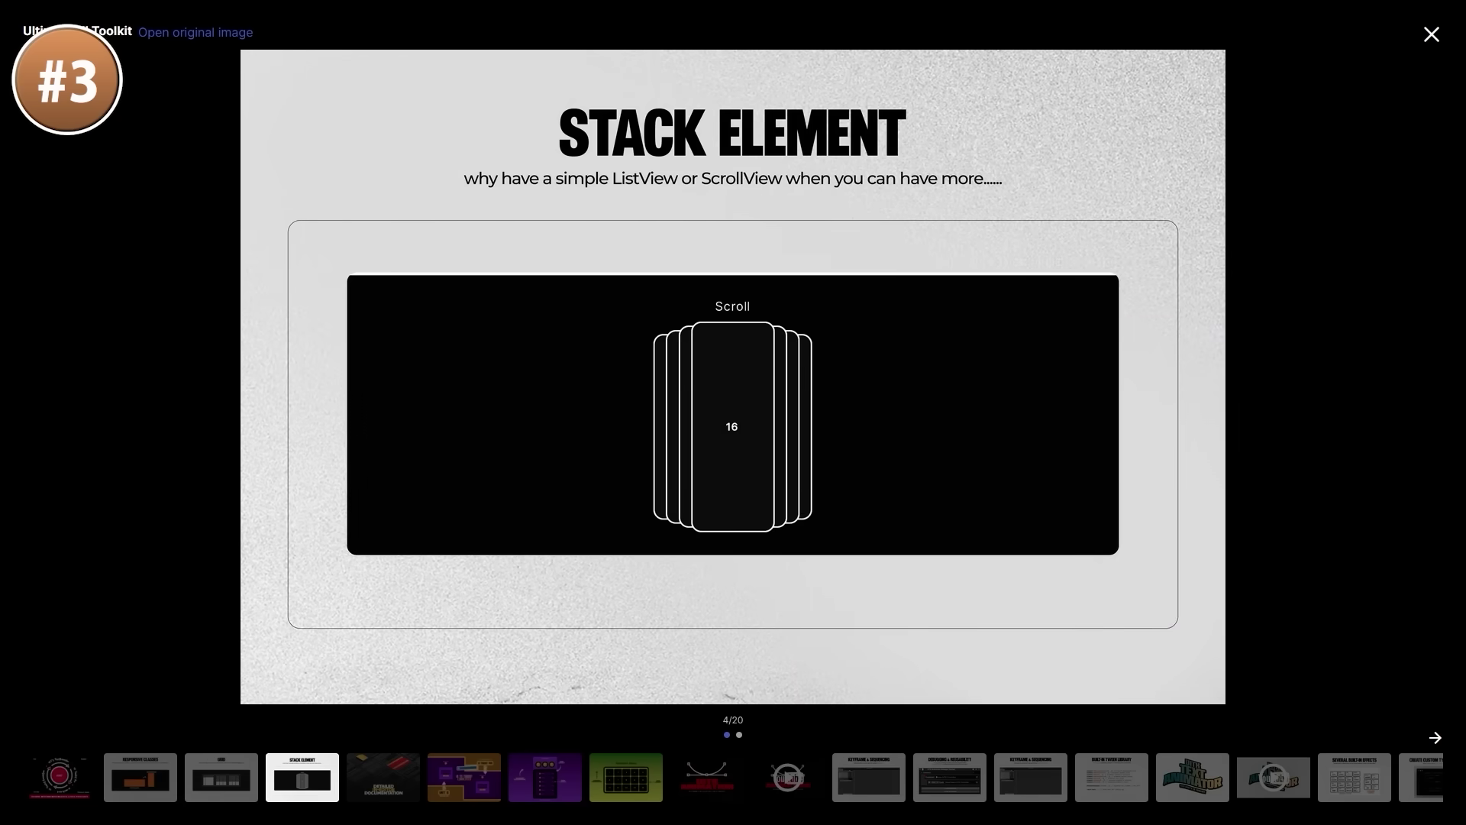
pyautogui.press('Right')
pyautogui.press('Right')
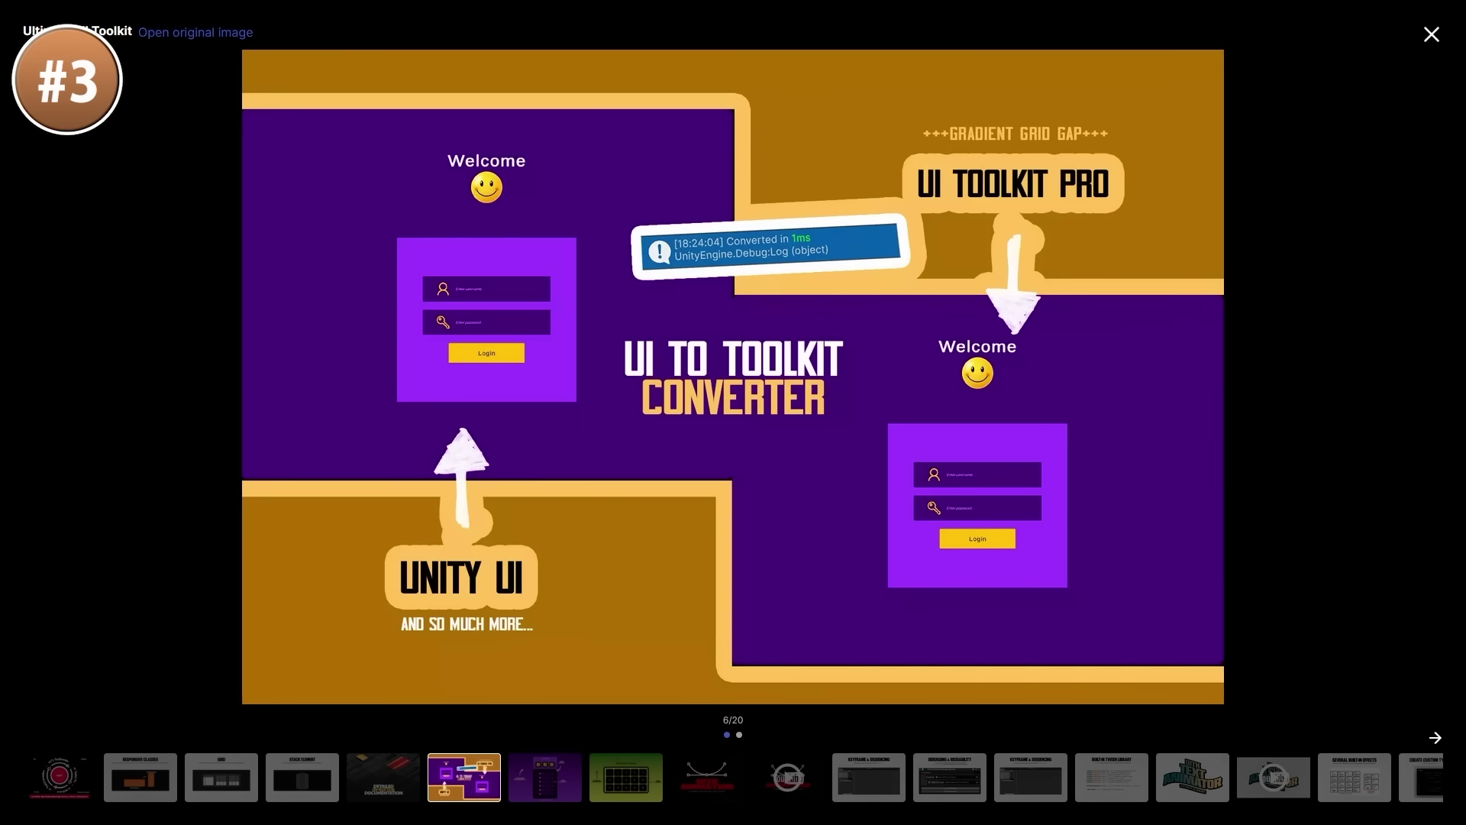
pyautogui.press('Right')
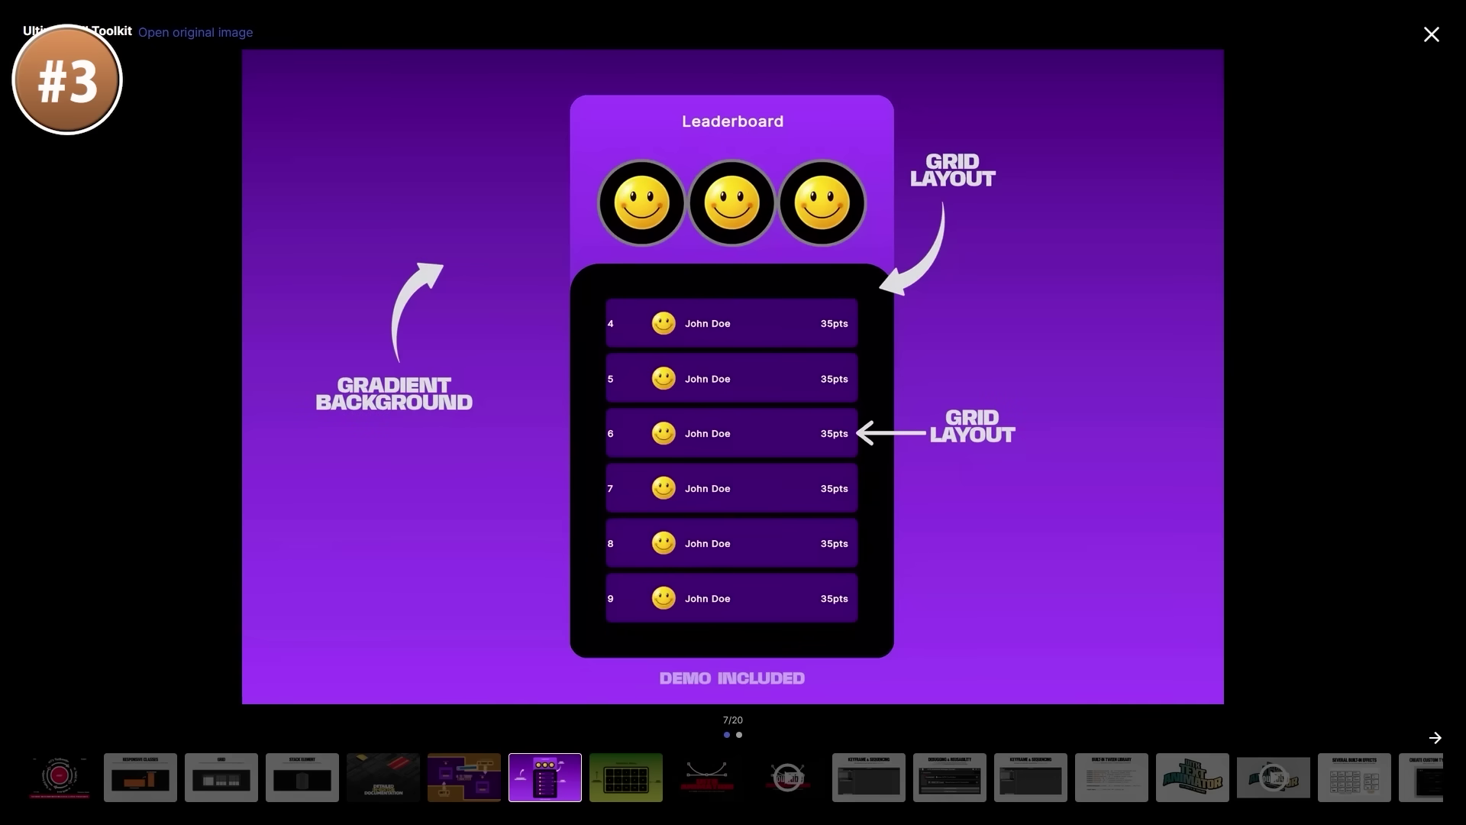
pyautogui.press('Right')
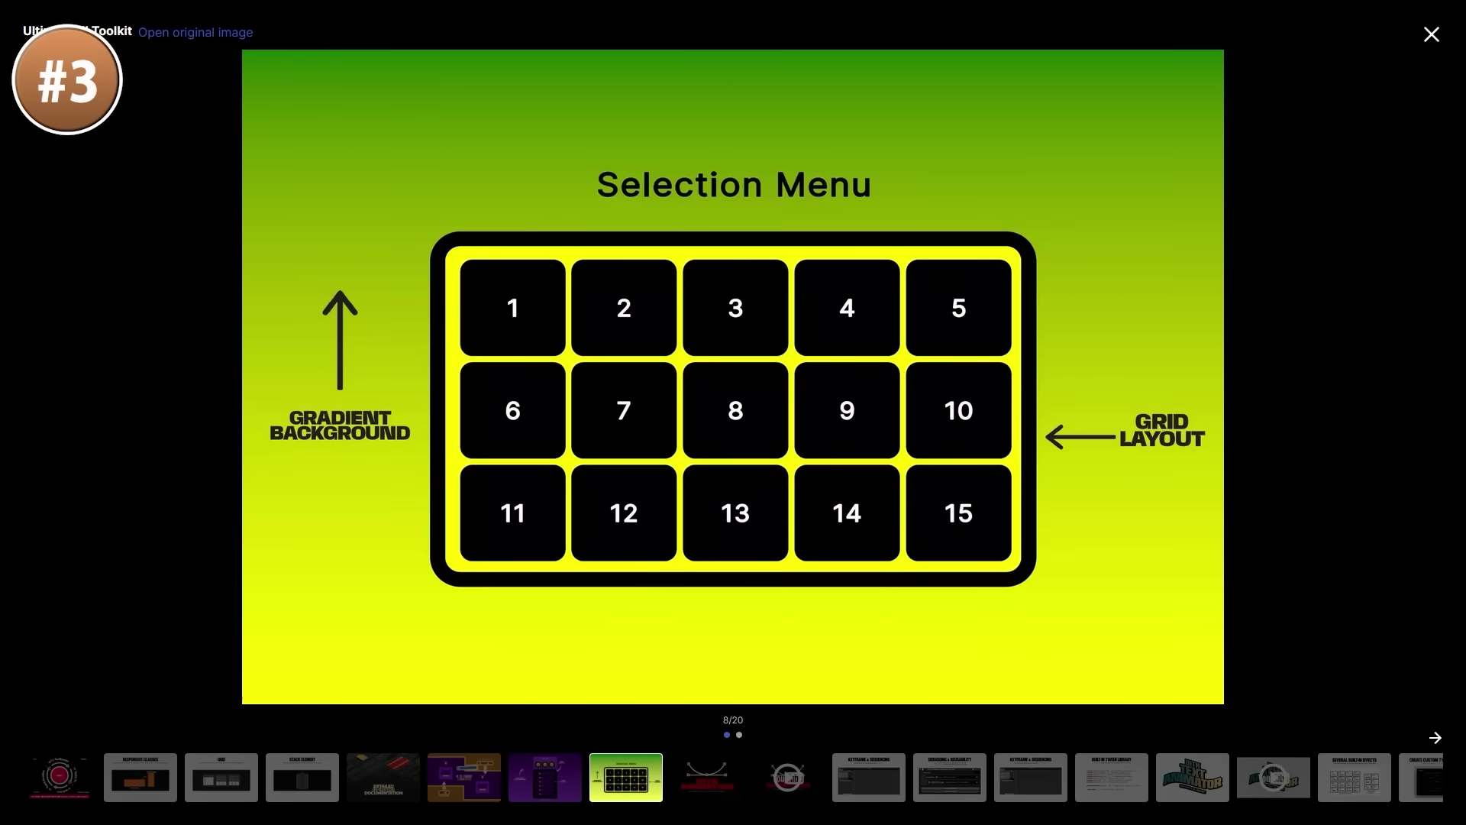
pyautogui.press('Right')
pyautogui.press('Right')
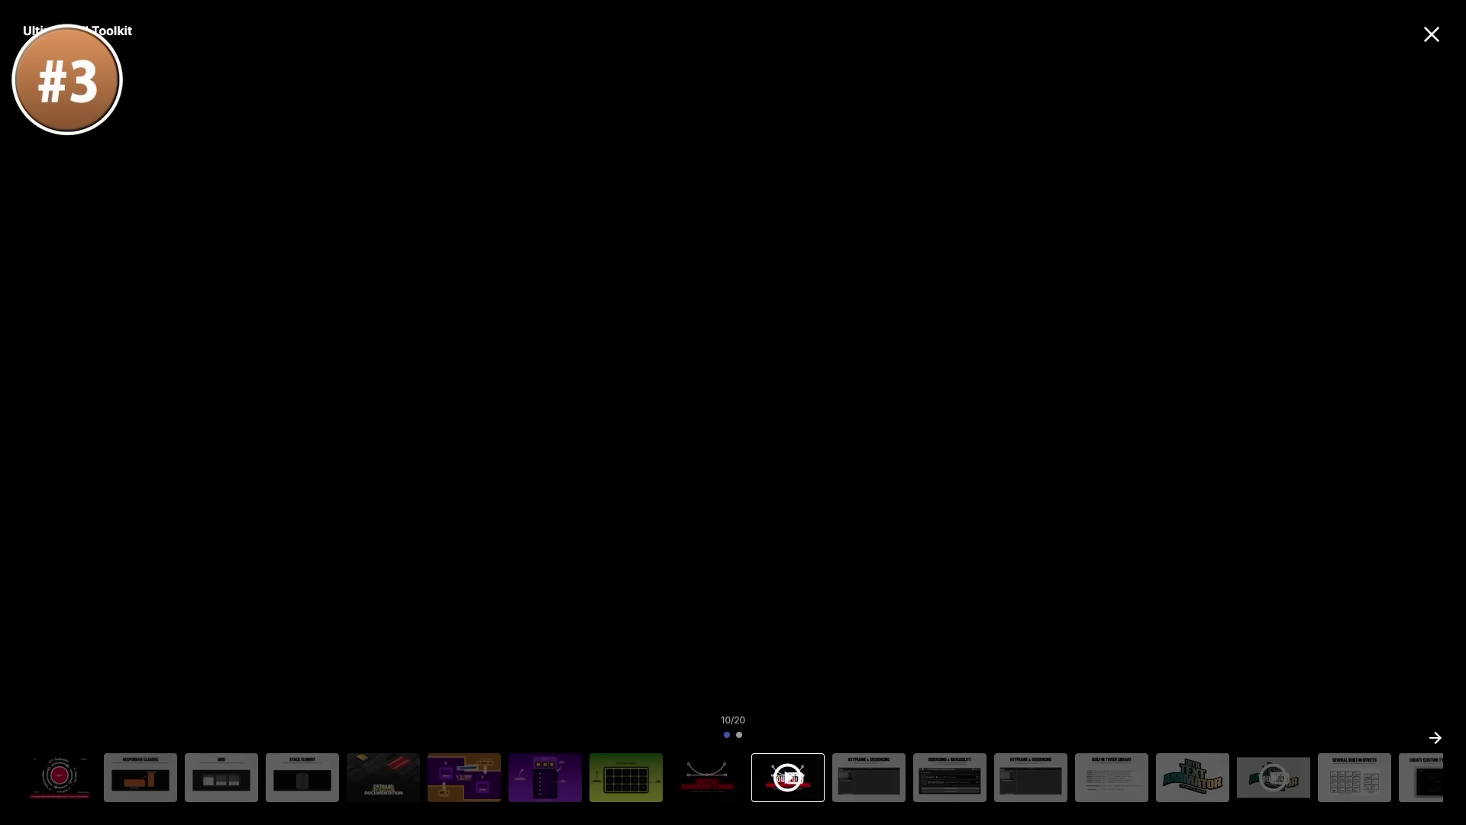
pyautogui.press('Right')
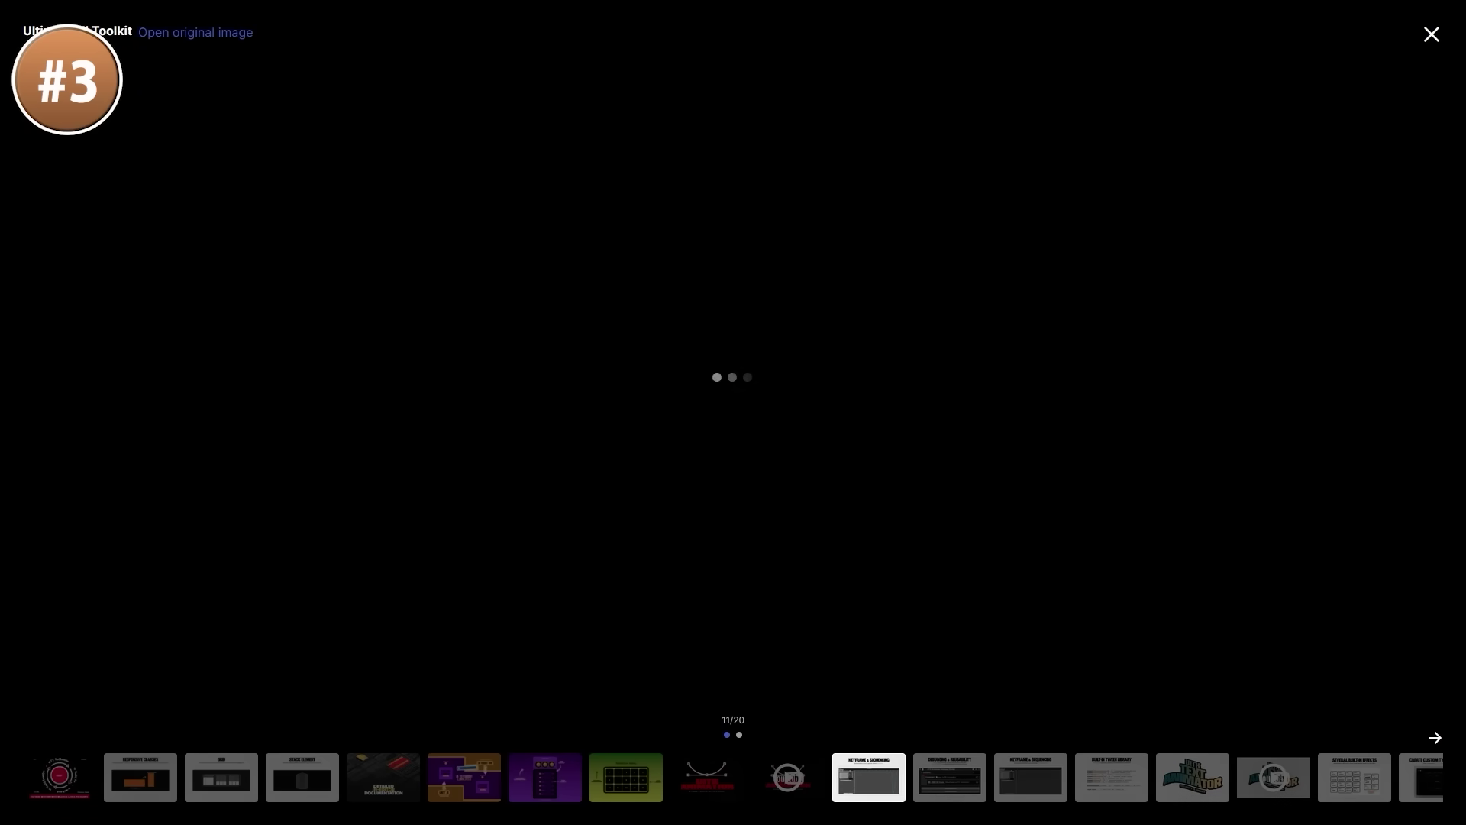
pyautogui.press('Right')
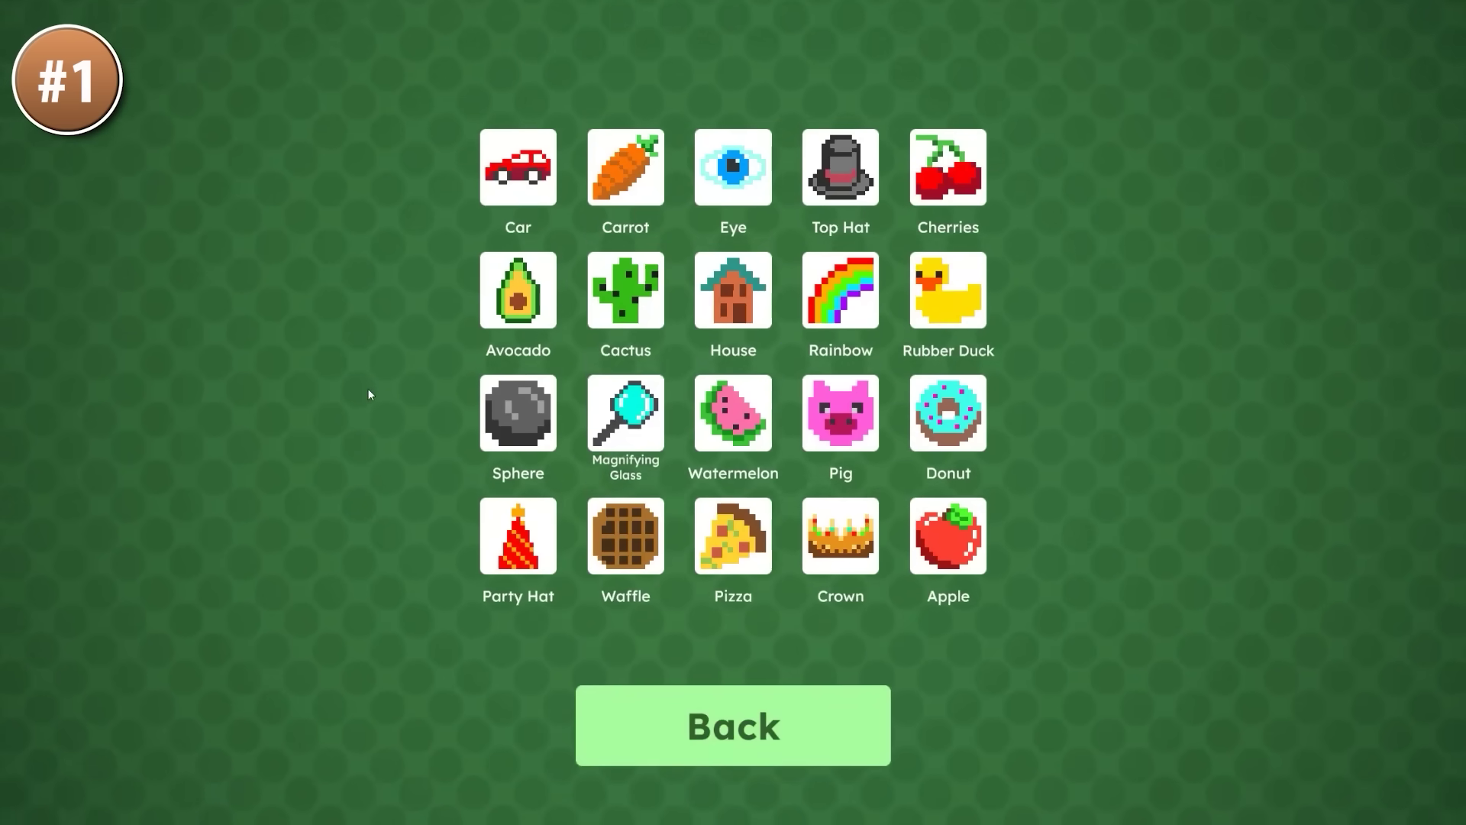
# Step: Start the Watermelon puzzle, paint the pink runs in row 8 and column 6, and cross out top-right cells
pyautogui.click(736, 427)
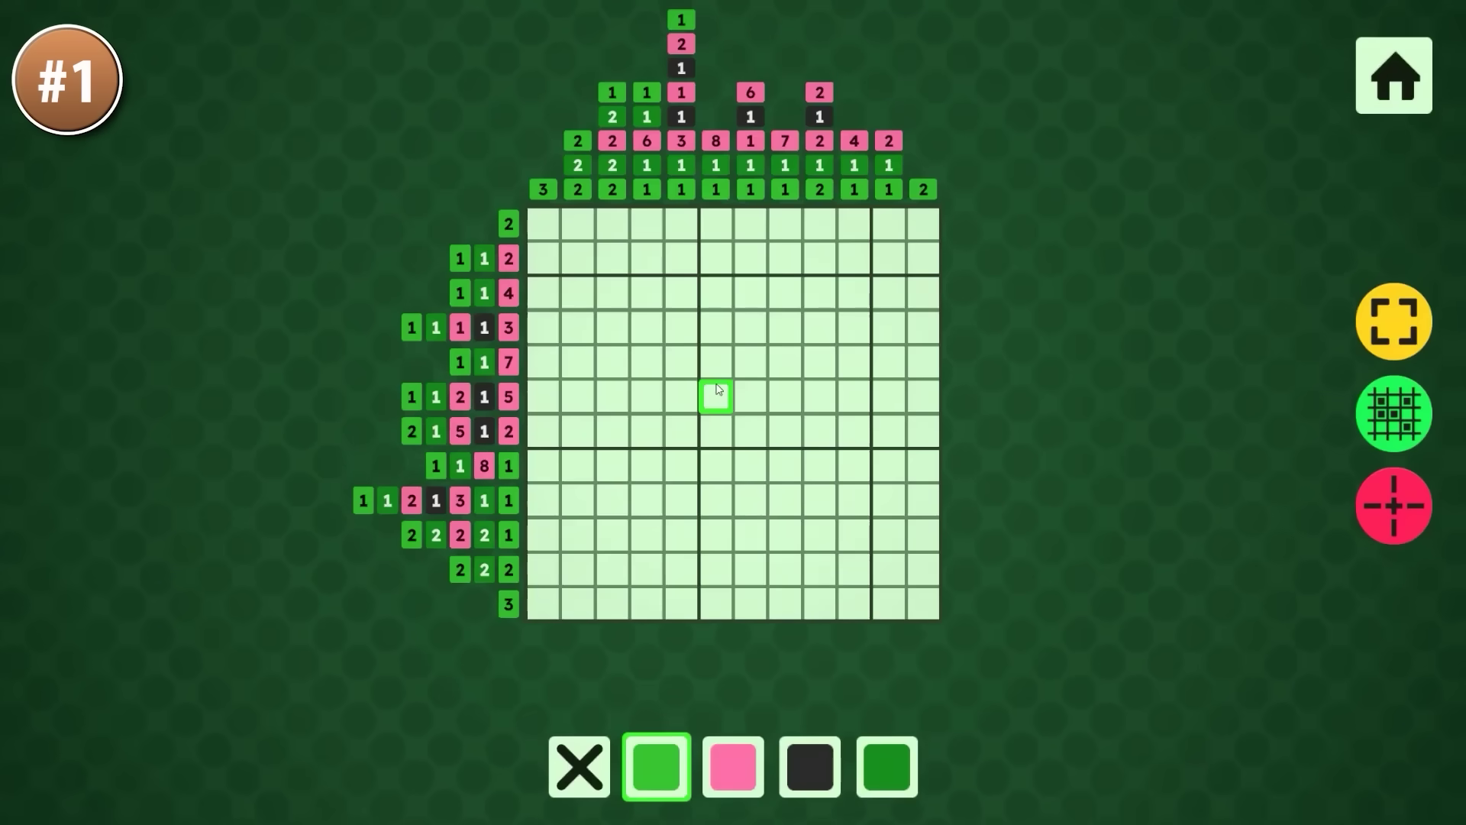
pyautogui.click(731, 768)
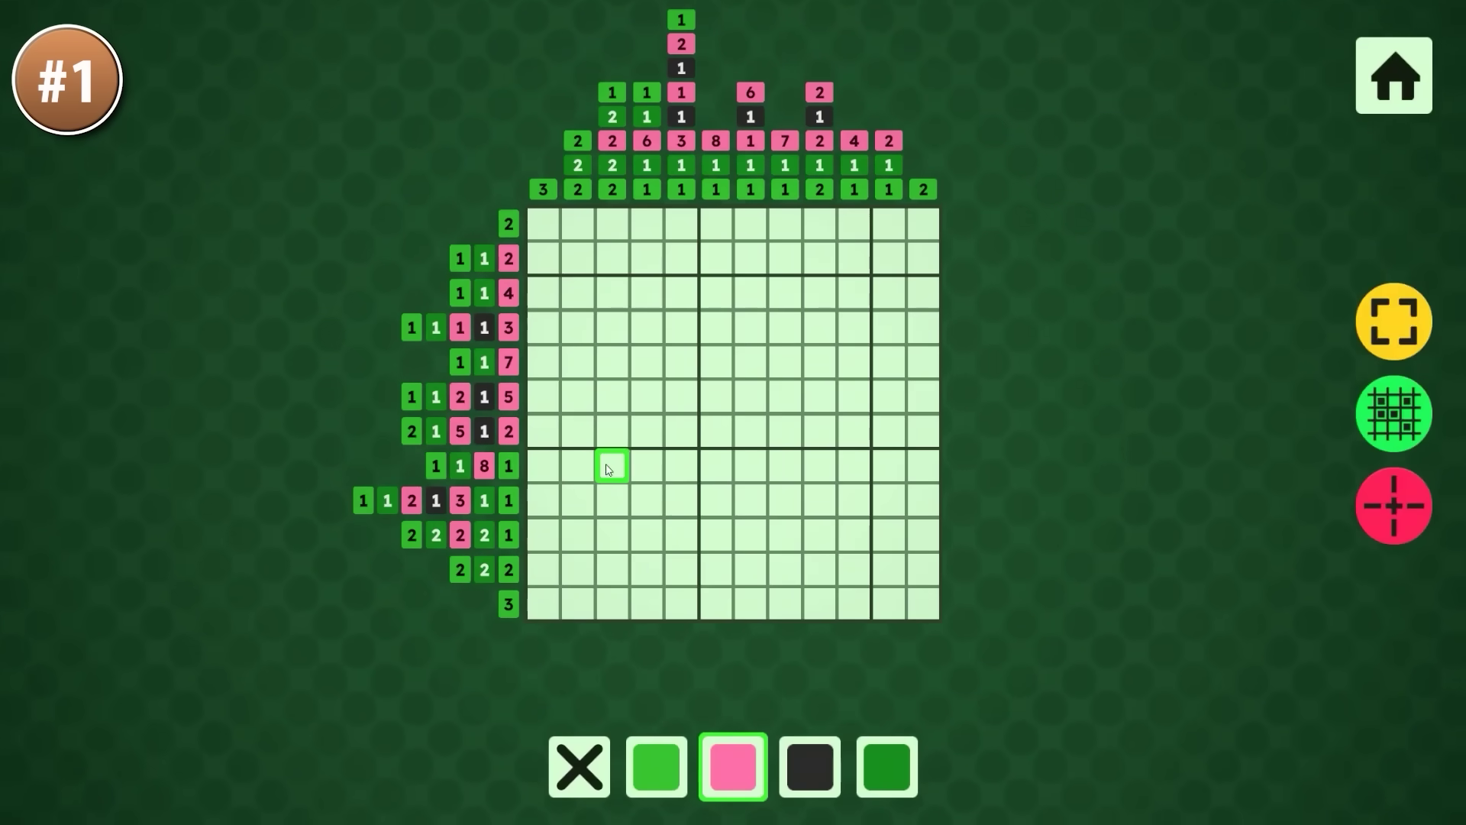
pyautogui.moveTo(608, 469); pyautogui.dragTo(922, 465)
pyautogui.rightClick(784, 224)
pyautogui.moveTo(715, 431); pyautogui.dragTo(715, 292)
pyautogui.moveTo(750, 361); pyautogui.dragTo(784, 361)
pyautogui.moveTo(854, 293); pyautogui.dragTo(922, 292, button='right')
pyautogui.moveTo(819, 224); pyautogui.dragTo(922, 224, button='right')
pyautogui.moveTo(785, 431); pyautogui.dragTo(784, 397)
# Step: Fill the central watermelon cells pink and add green rind and black seed cells
pyautogui.moveTo(820, 258); pyautogui.dragTo(819, 326, button='right')
pyautogui.moveTo(612, 224); pyautogui.dragTo(543, 224, button='right')
pyautogui.moveTo(646, 361); pyautogui.dragTo(646, 430)
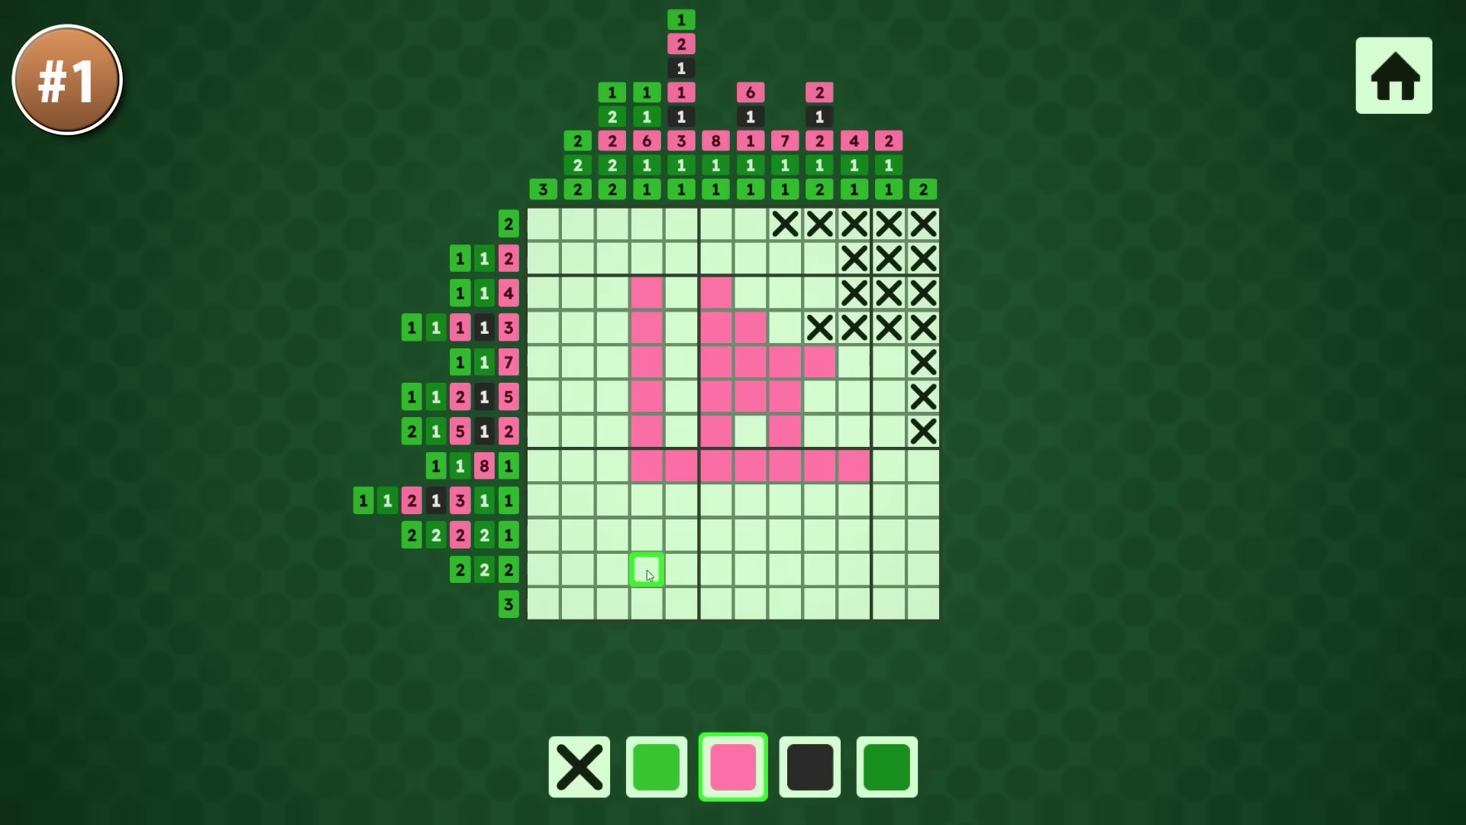
pyautogui.moveTo(681, 258); pyautogui.dragTo(681, 292)
pyautogui.click(681, 223)
pyautogui.click(681, 327)
pyautogui.click(681, 500)
pyautogui.moveTo(750, 396); pyautogui.dragTo(750, 431)
pyautogui.moveTo(784, 500); pyautogui.dragTo(853, 500)
pyautogui.click(750, 500)
pyautogui.moveTo(578, 361); pyautogui.dragTo(612, 361)
# Step: Cross out the empty left and right columns and fill more green rind, pink and seed cells
pyautogui.moveTo(543, 465); pyautogui.dragTo(544, 603, button='right')
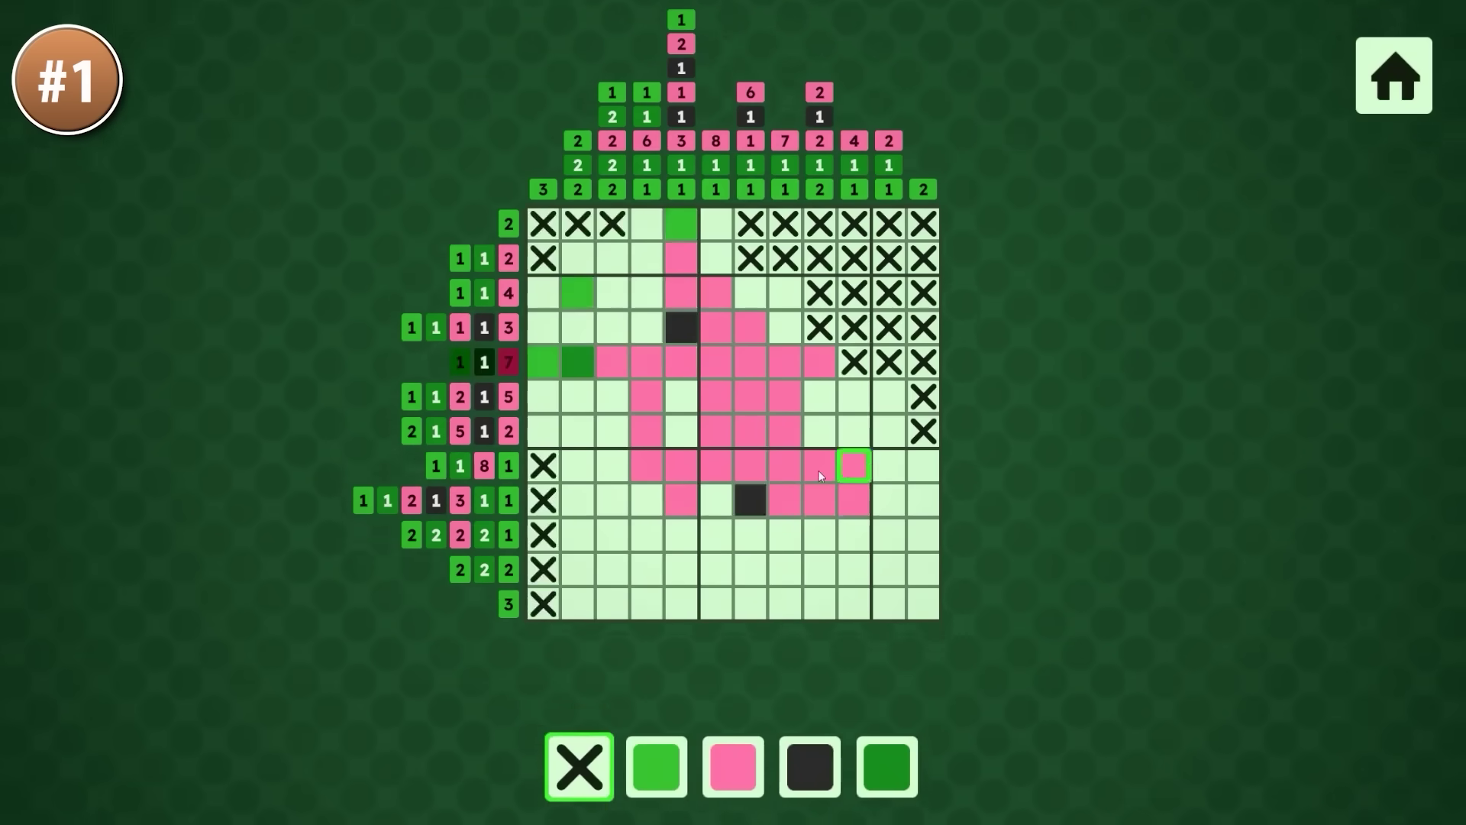
pyautogui.moveTo(922, 569); pyautogui.dragTo(922, 603, button='right')
pyautogui.moveTo(888, 500); pyautogui.dragTo(923, 500)
pyautogui.moveTo(853, 431); pyautogui.dragTo(888, 431)
pyautogui.click(750, 292)
pyautogui.click(715, 258)
pyautogui.moveTo(612, 258); pyautogui.dragTo(646, 258)
pyautogui.moveTo(612, 293); pyautogui.dragTo(612, 327)
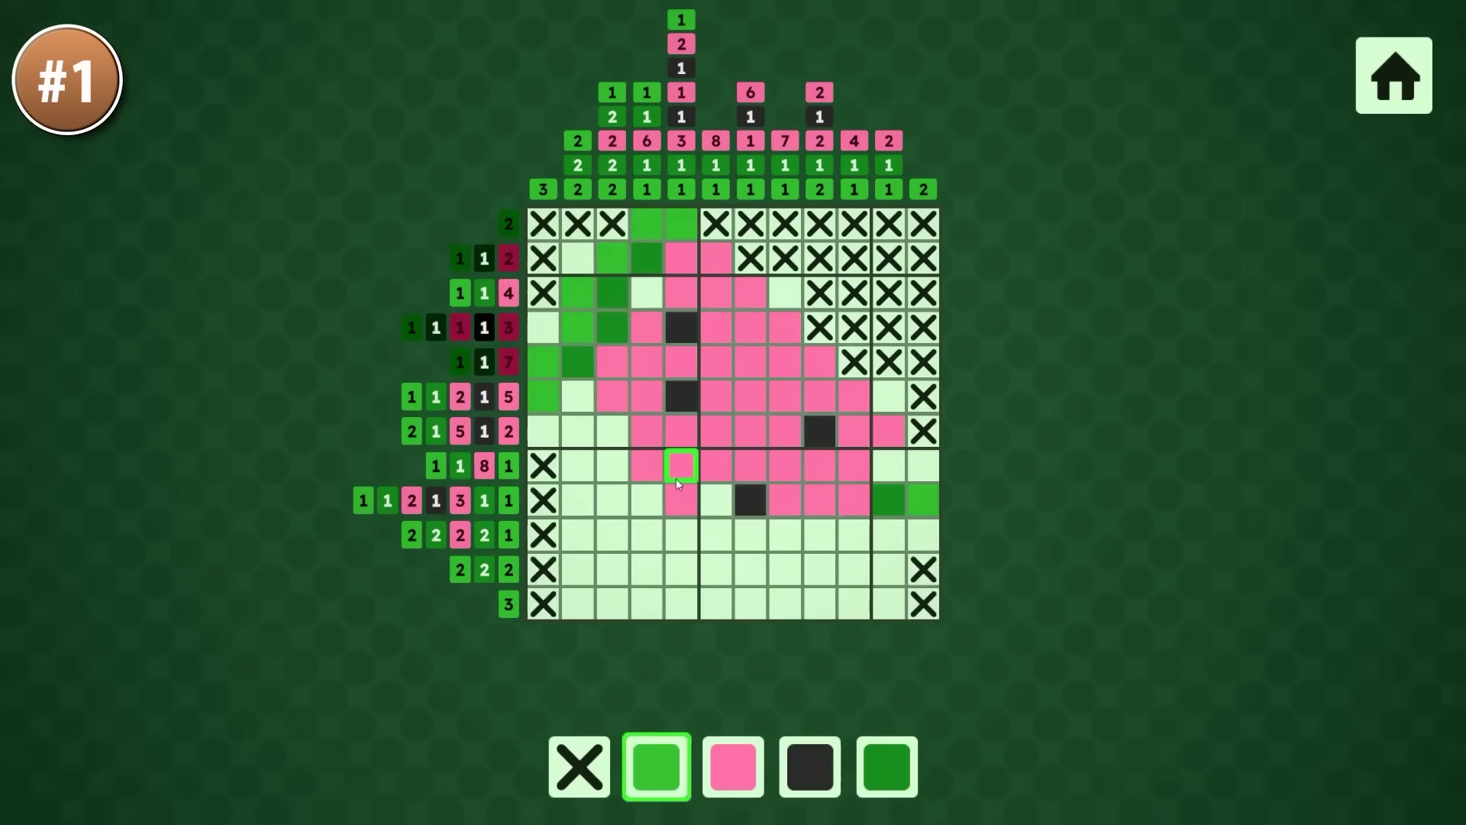
pyautogui.moveTo(578, 396); pyautogui.dragTo(578, 361)
pyautogui.moveTo(578, 465); pyautogui.dragTo(613, 465)
# Step: Fill the lower rows 10–12 with green and pink cells, crossing out the remaining empty ones
pyautogui.click(647, 292)
pyautogui.moveTo(543, 292); pyautogui.dragTo(544, 326, button='right')
pyautogui.click(578, 534)
pyautogui.moveTo(578, 501); pyautogui.dragTo(578, 604)
pyautogui.press('2')
pyautogui.moveTo(612, 534); pyautogui.dragTo(716, 535)
pyautogui.press('5')
pyautogui.moveTo(750, 569); pyautogui.dragTo(784, 569)
pyautogui.press('2')
pyautogui.moveTo(681, 569); pyautogui.dragTo(715, 569)
# Step: Fill the last bottom-row cell light green to complete the Watermelon picture
pyautogui.click(818, 612)
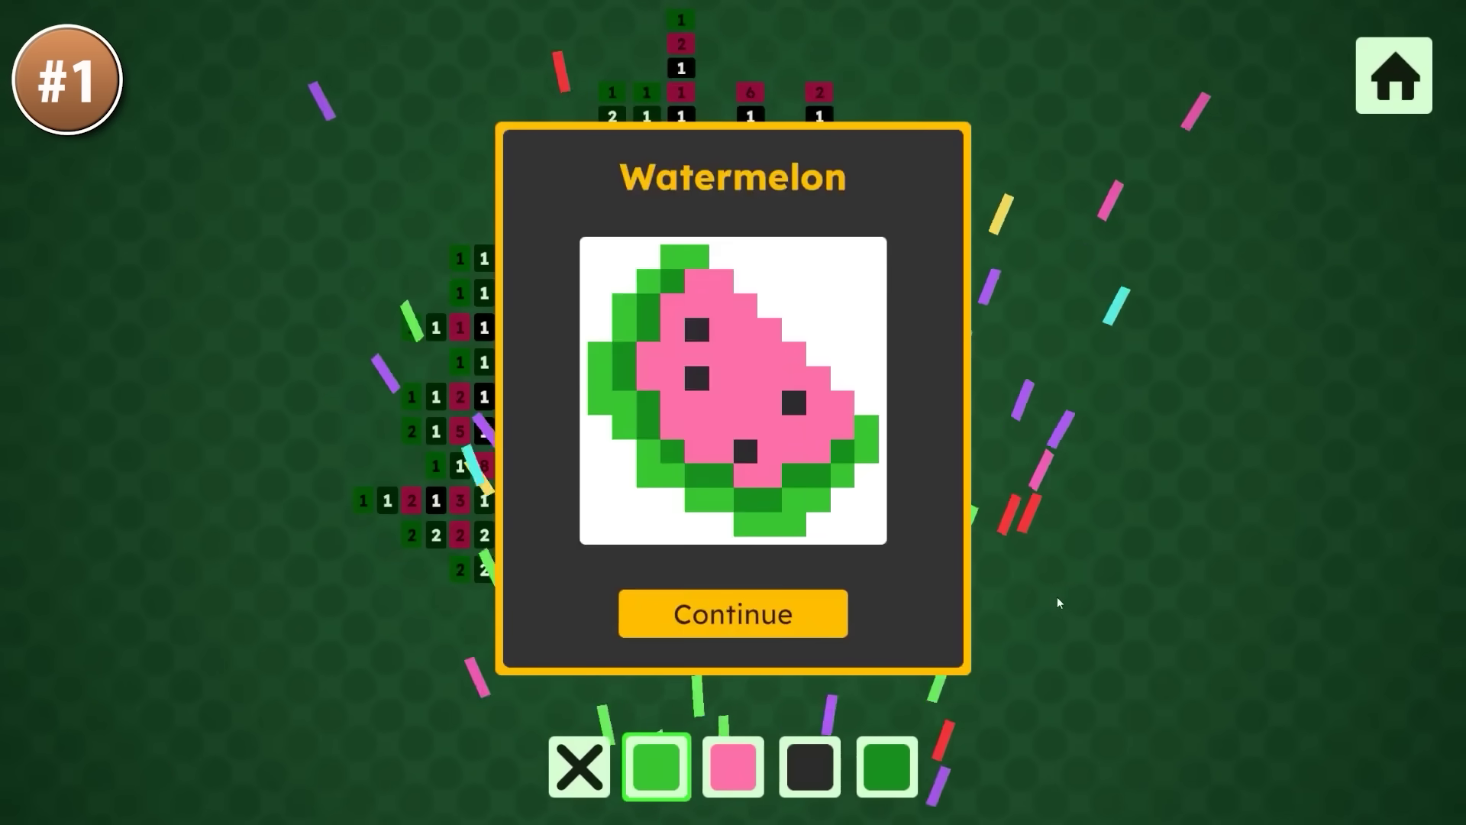